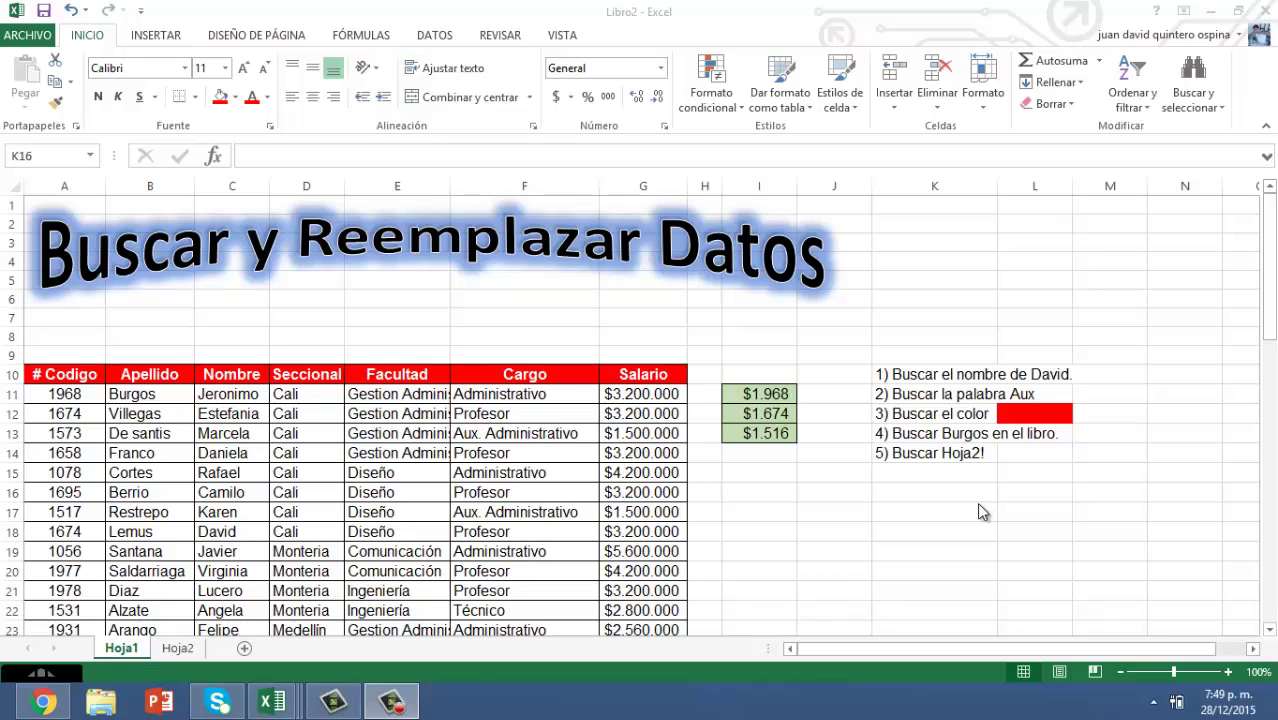
# Select the employee table, scroll back to the top, and clear the selection.
pyautogui.click(979, 511)
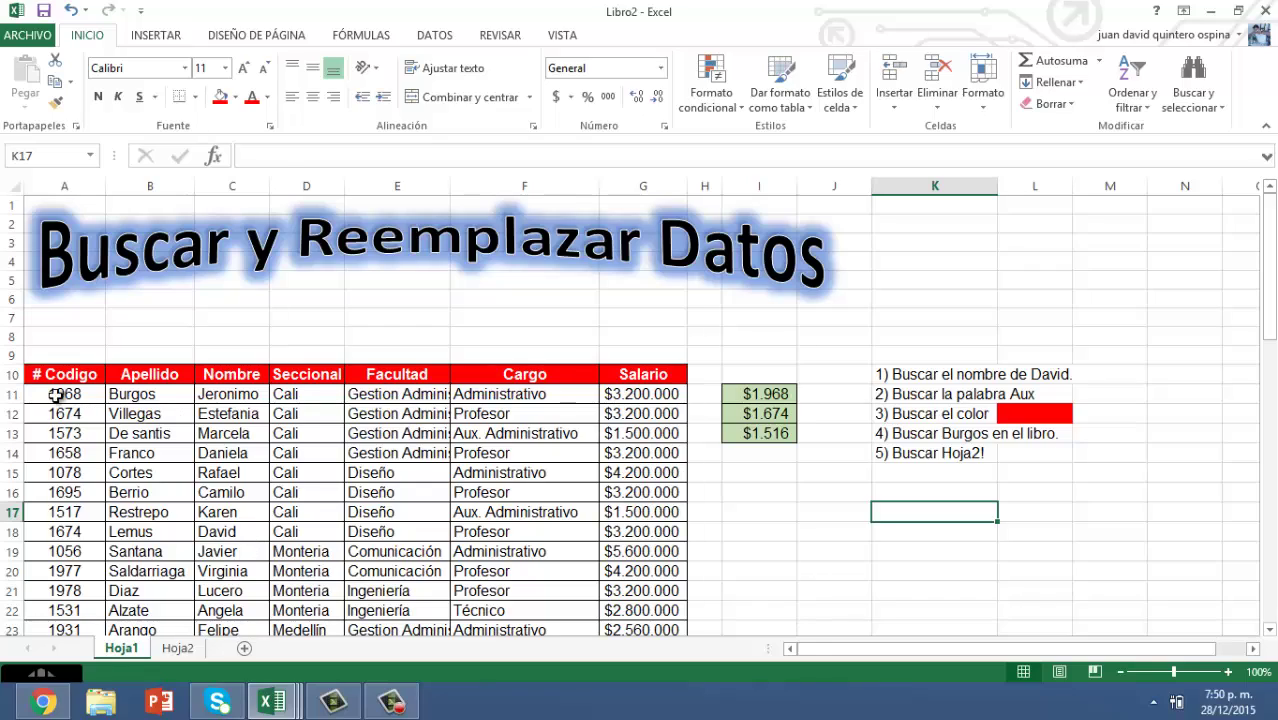
pyautogui.moveTo(52, 376)
pyautogui.mouseDown()
pyautogui.moveTo(635, 694)
pyautogui.moveTo(636, 617)
pyautogui.mouseUp()
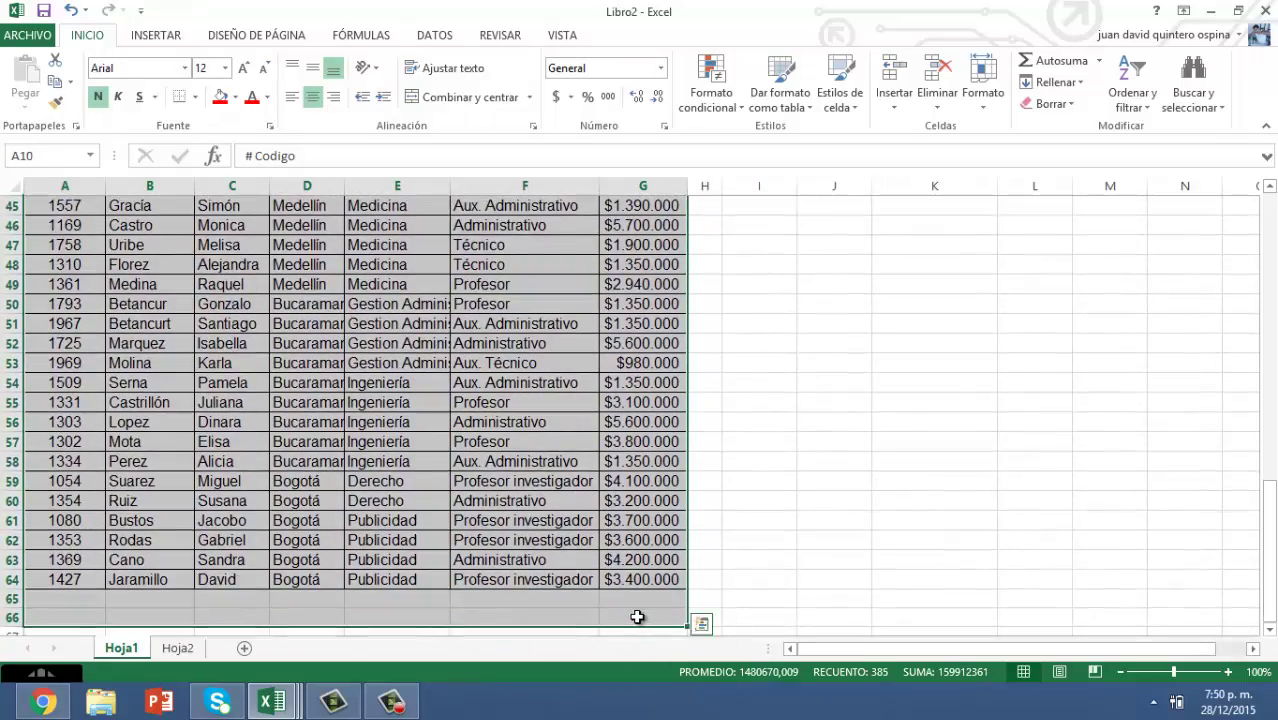
pyautogui.scroll(8, 650, 615)
pyautogui.scroll(6, 650, 615)
pyautogui.scroll(1, 700, 600)
pyautogui.click(789, 568)
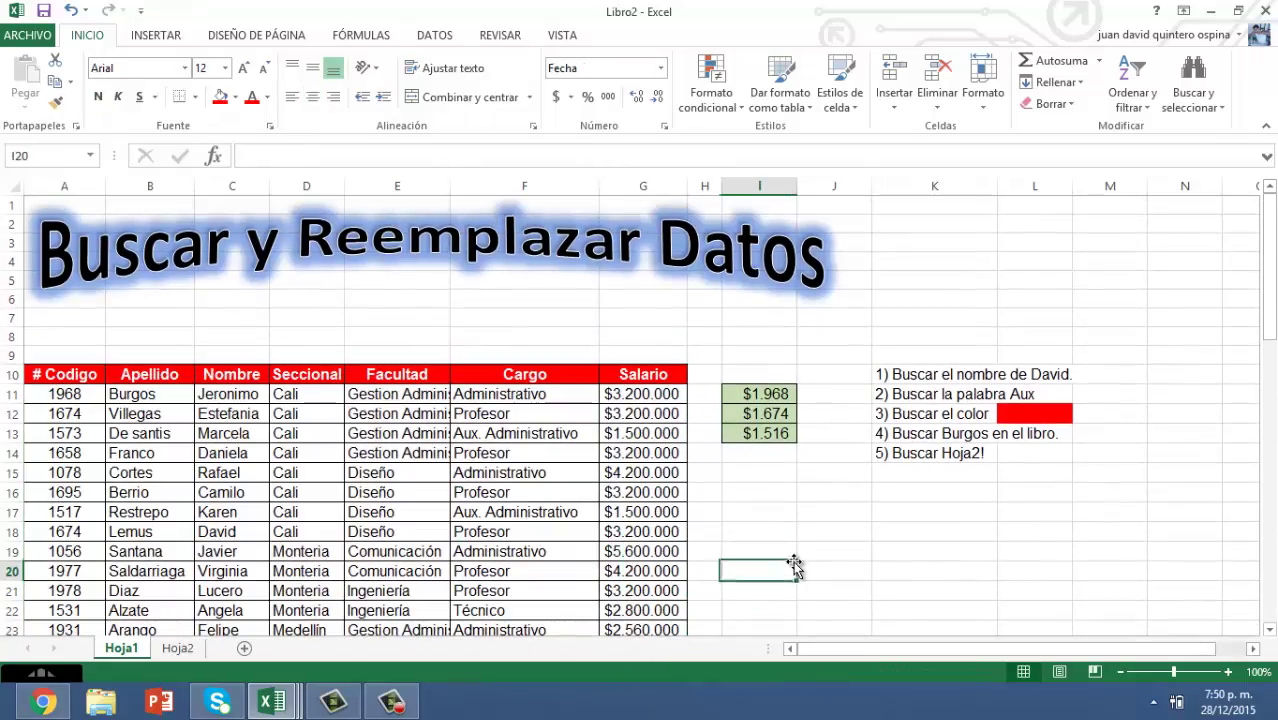
# Inspect the formulas of the three linked values in column I.
pyautogui.click(765, 400)
pyautogui.moveTo(765, 402); pyautogui.dragTo(765, 432)
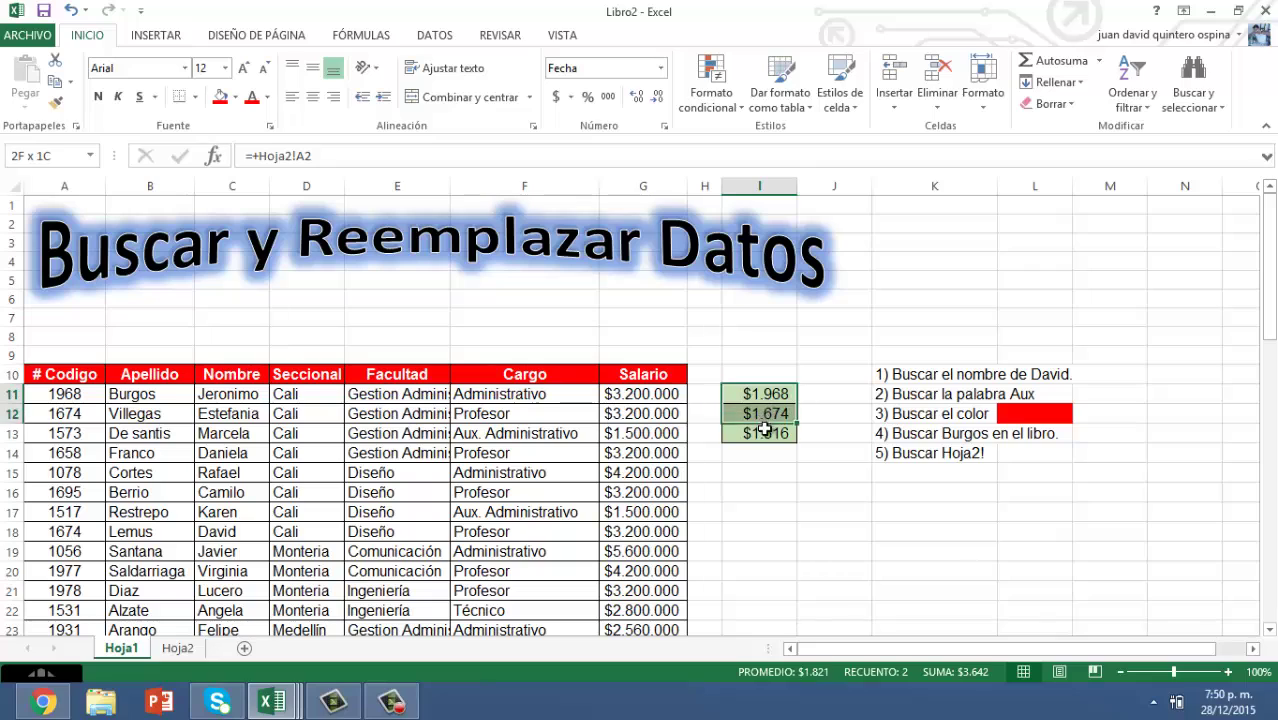
pyautogui.click(765, 432)
pyautogui.click(763, 397)
pyautogui.click(765, 414)
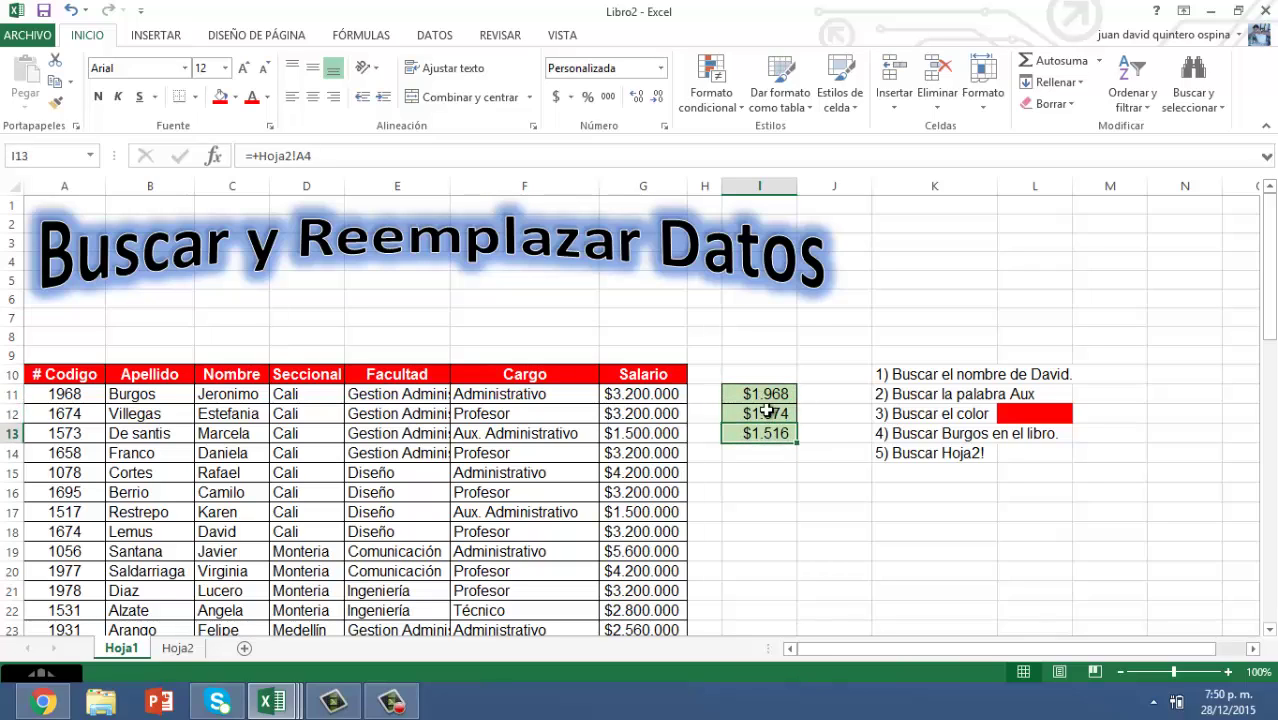
pyautogui.click(765, 394)
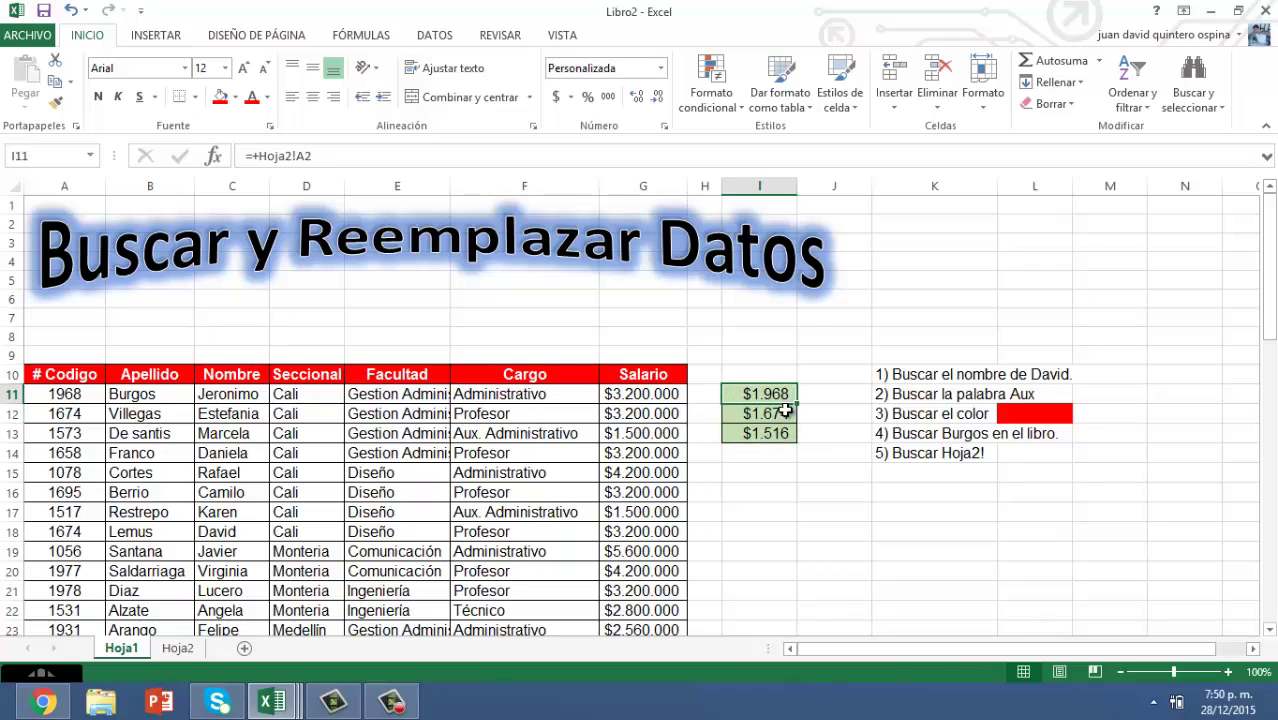
pyautogui.moveTo(783, 394); pyautogui.dragTo(785, 432)
pyautogui.click(775, 393)
# Check the codes in rows 3 and 4 of Hoja2, including 1516 in A4.
pyautogui.click(178, 648)
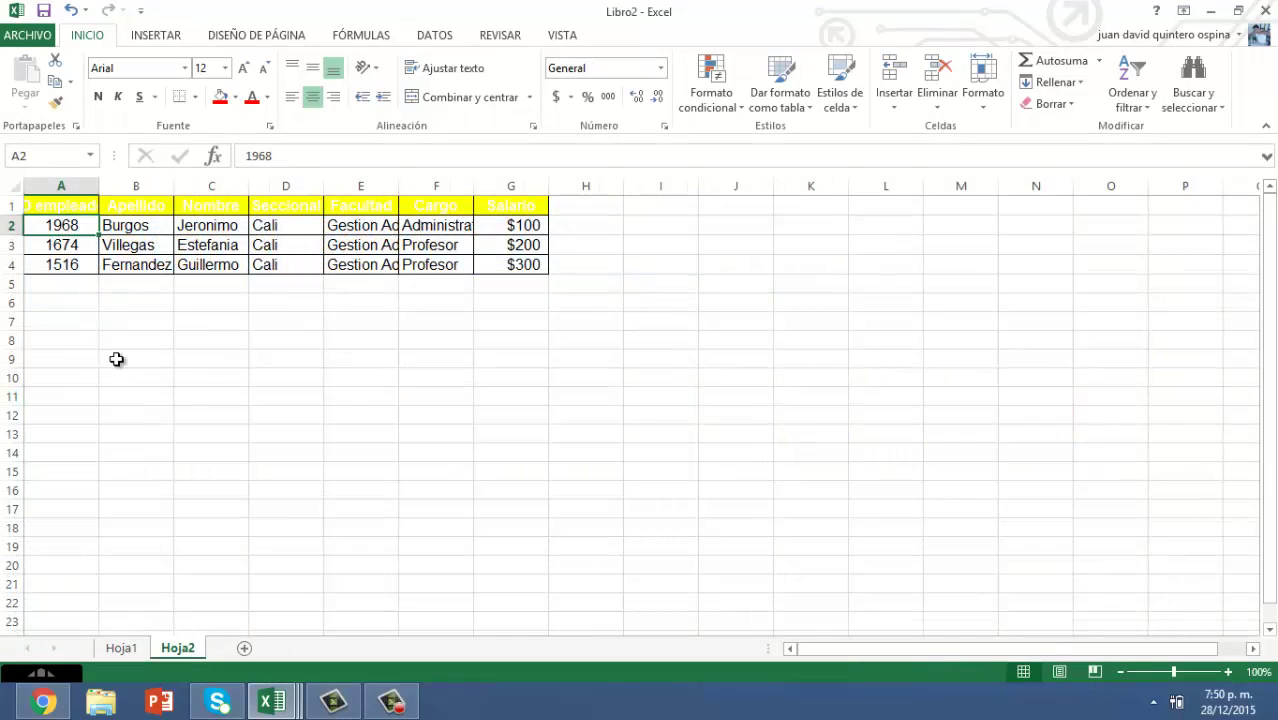
pyautogui.click(70, 244)
pyautogui.click(72, 264)
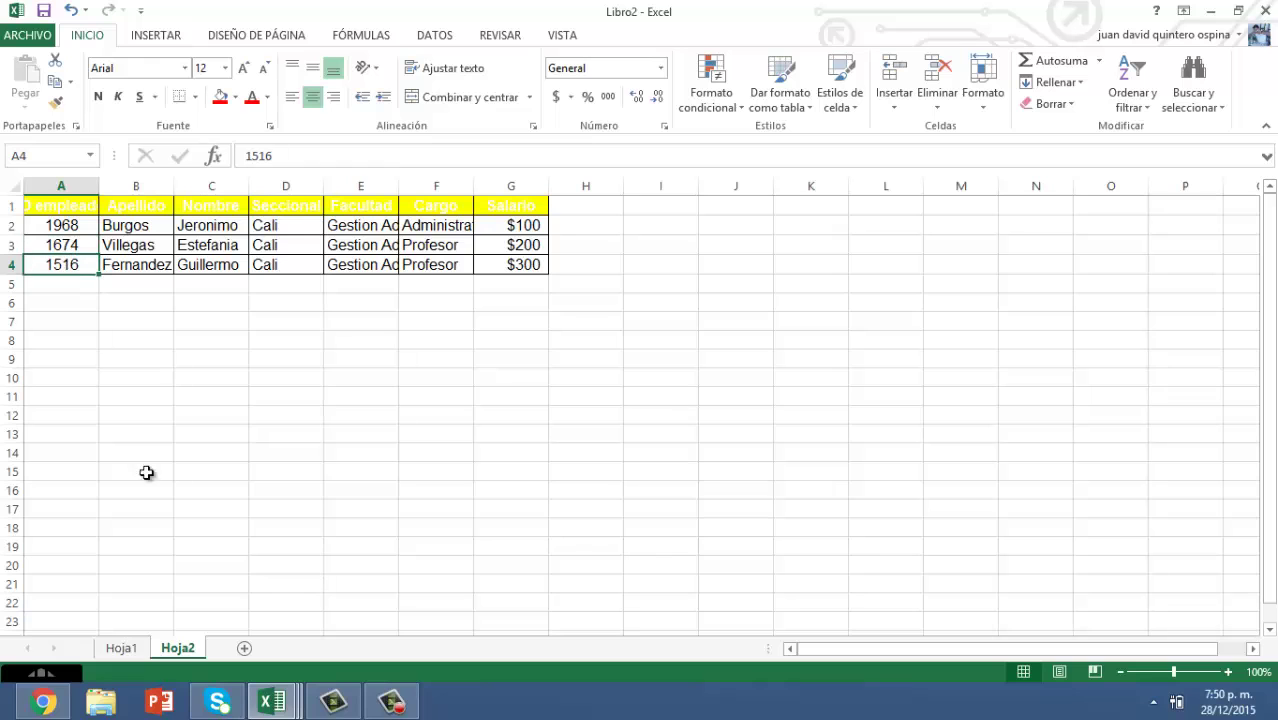
pyautogui.click(138, 646)
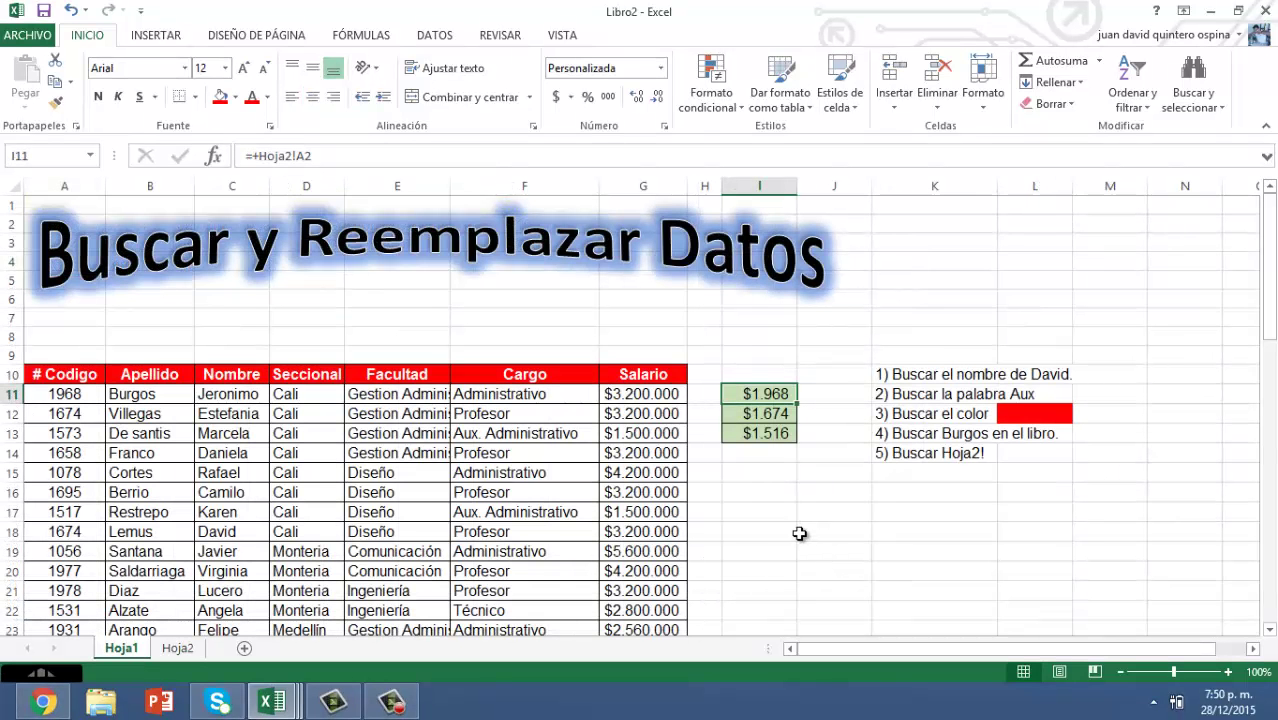
# Pick a cell in the employee table and try the Buscar window from Buscar y seleccionar.
pyautogui.click(897, 381)
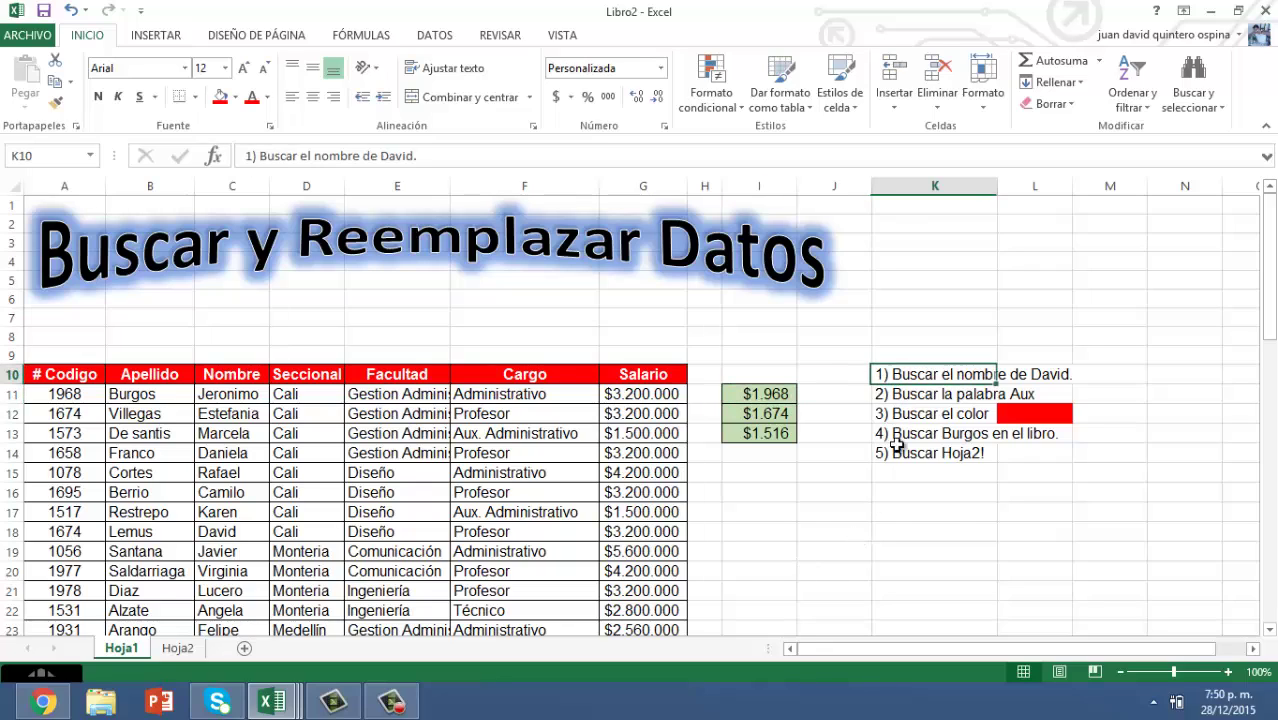
pyautogui.click(907, 550)
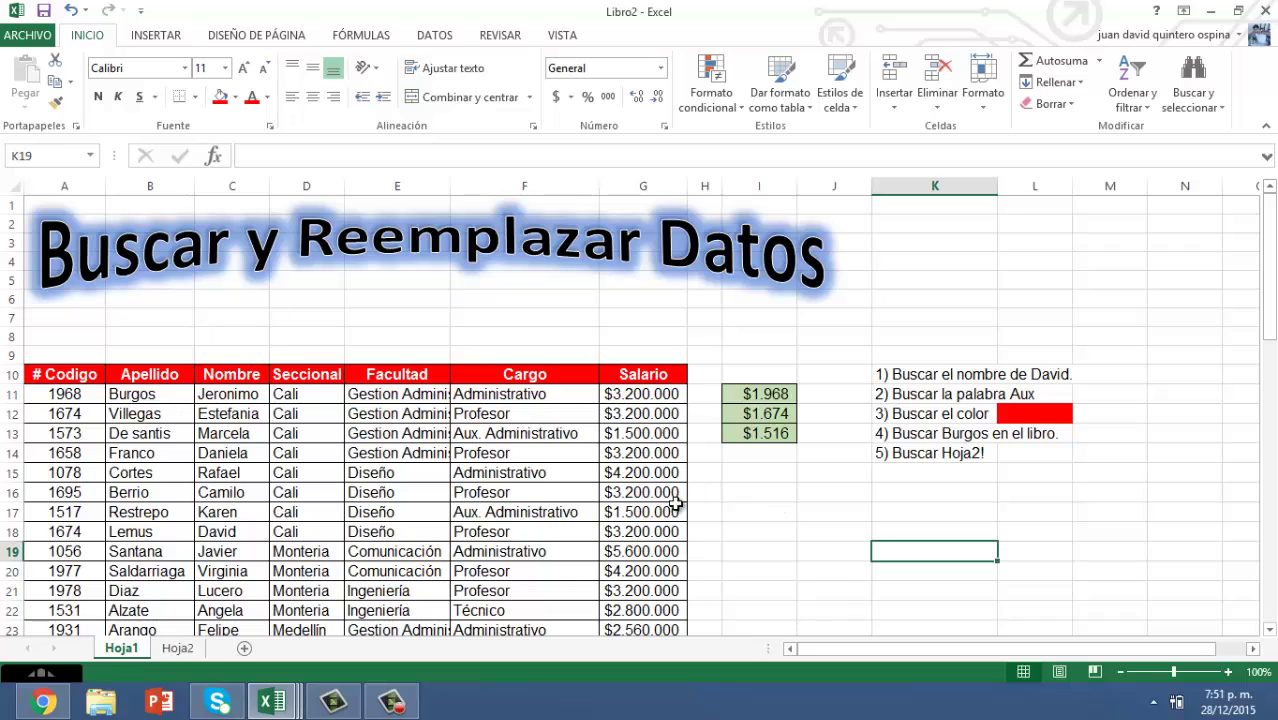
pyautogui.click(420, 472)
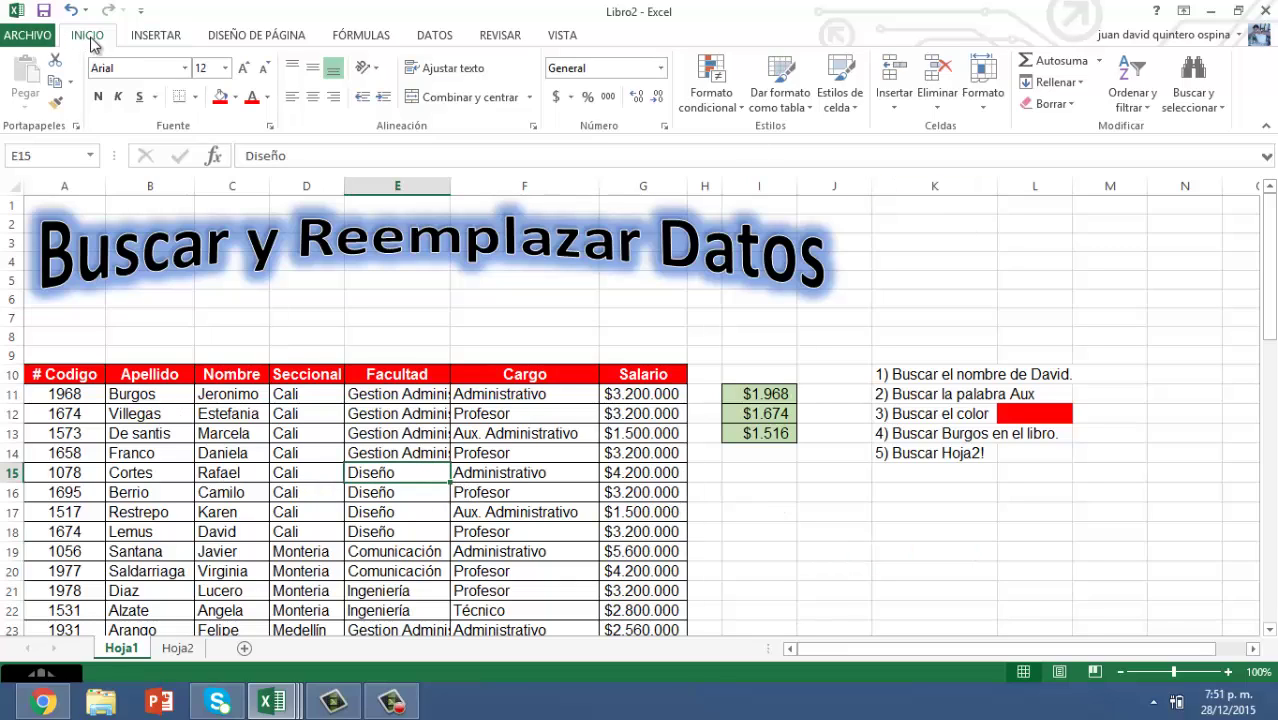
pyautogui.click(1216, 115)
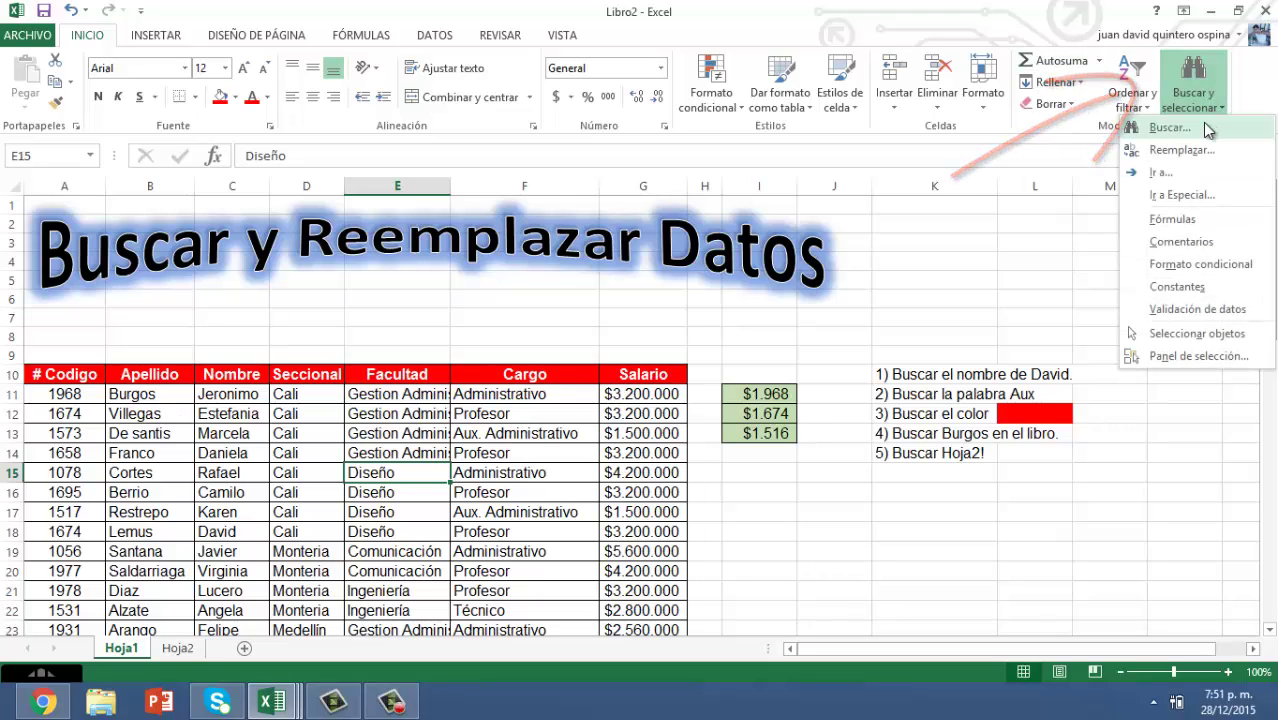
pyautogui.click(1170, 128)
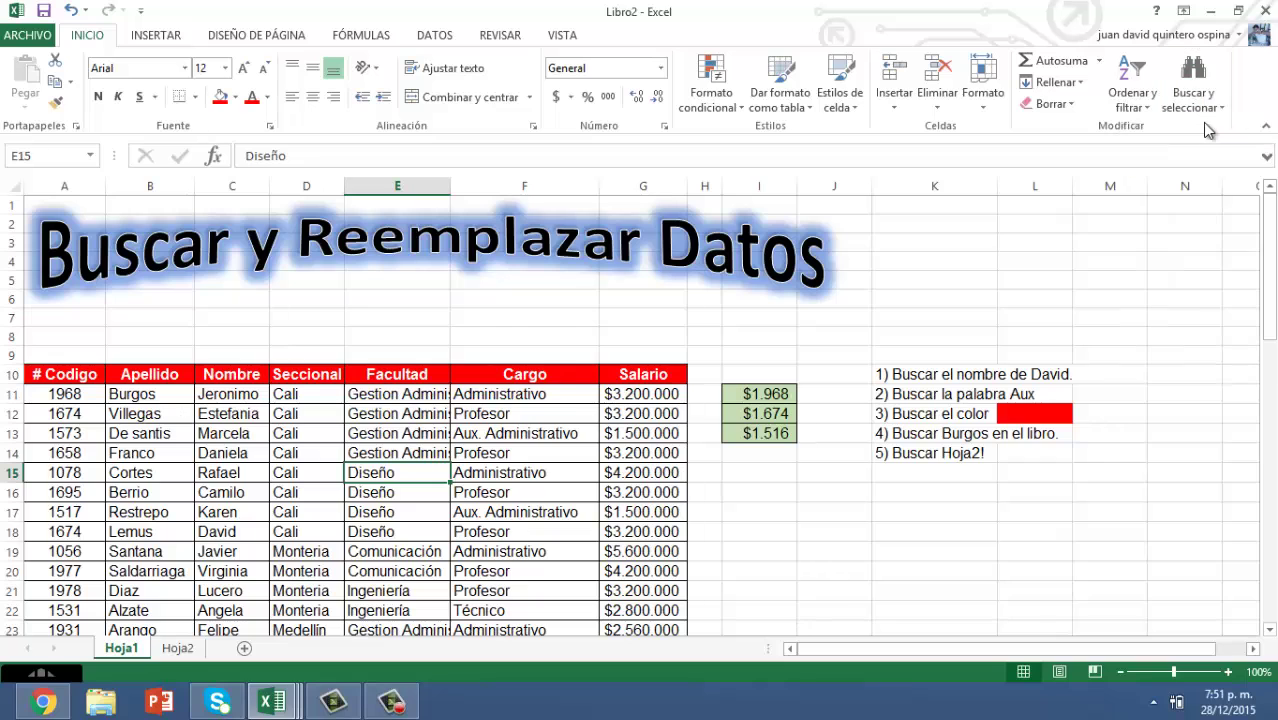
pyautogui.moveTo(425, 341); pyautogui.dragTo(873, 195)
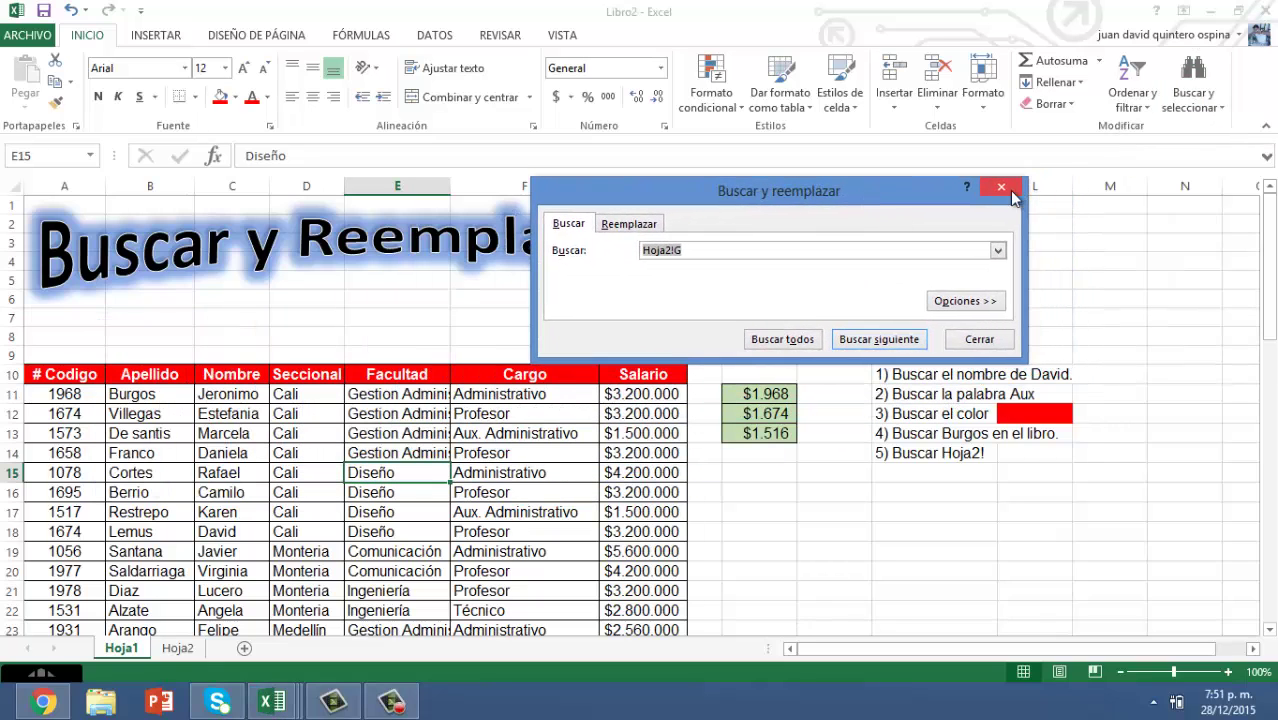
pyautogui.click(1006, 184)
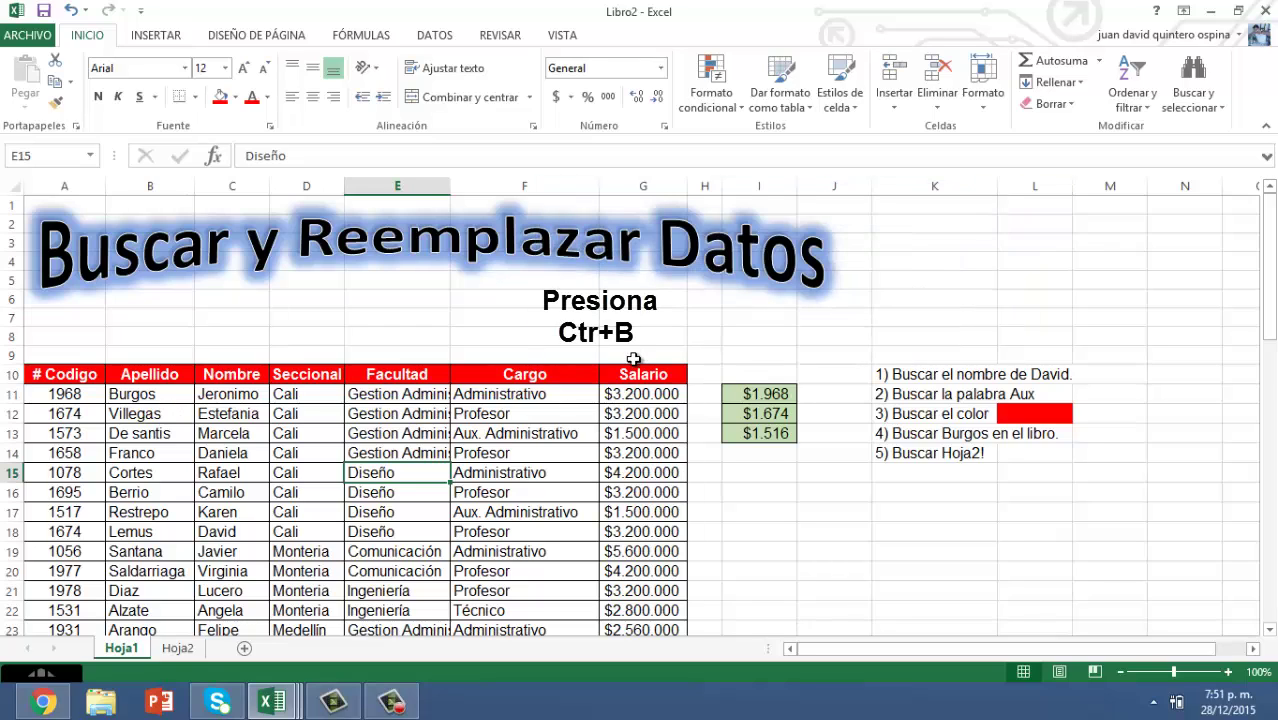
# Search for David with Ctrl+B, stepping through matches with Buscar siguiente.
pyautogui.hotkey('ctrl', 'b')
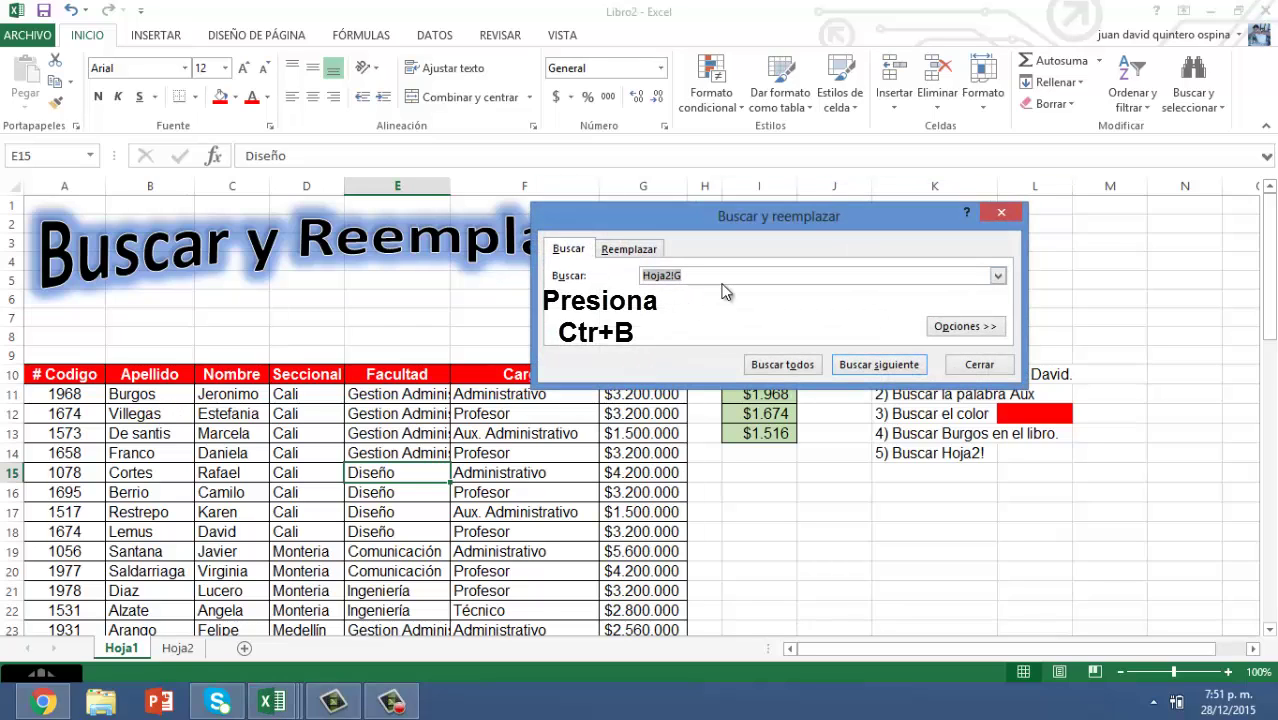
pyautogui.press('BackSpace')
pyautogui.moveTo(673, 216); pyautogui.dragTo(411, 143)
pyautogui.write('David')
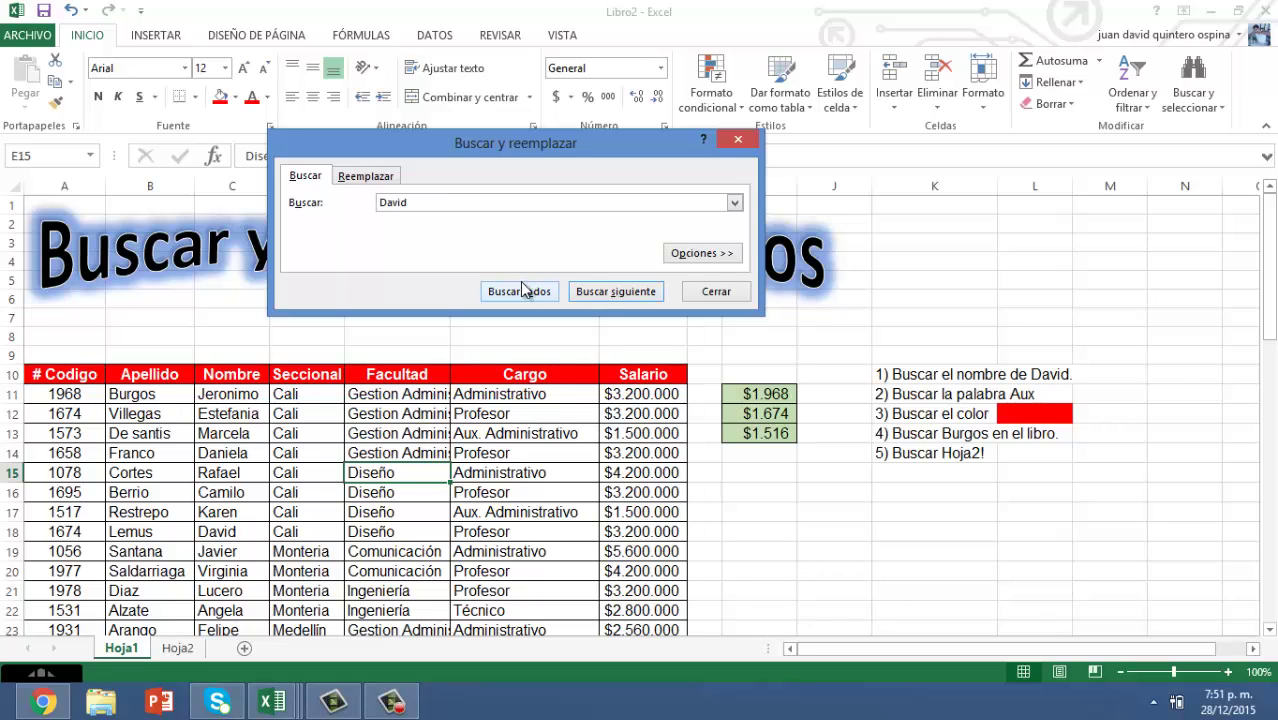
pyautogui.click(604, 295)
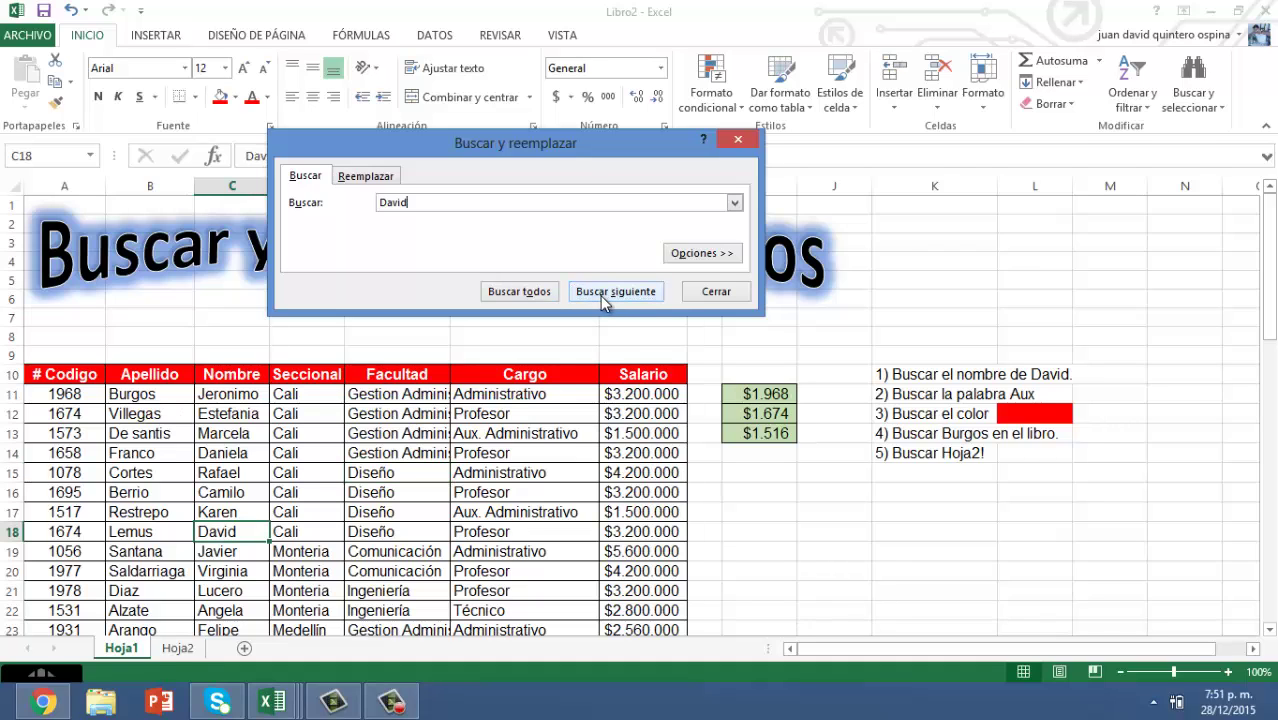
pyautogui.click(603, 298)
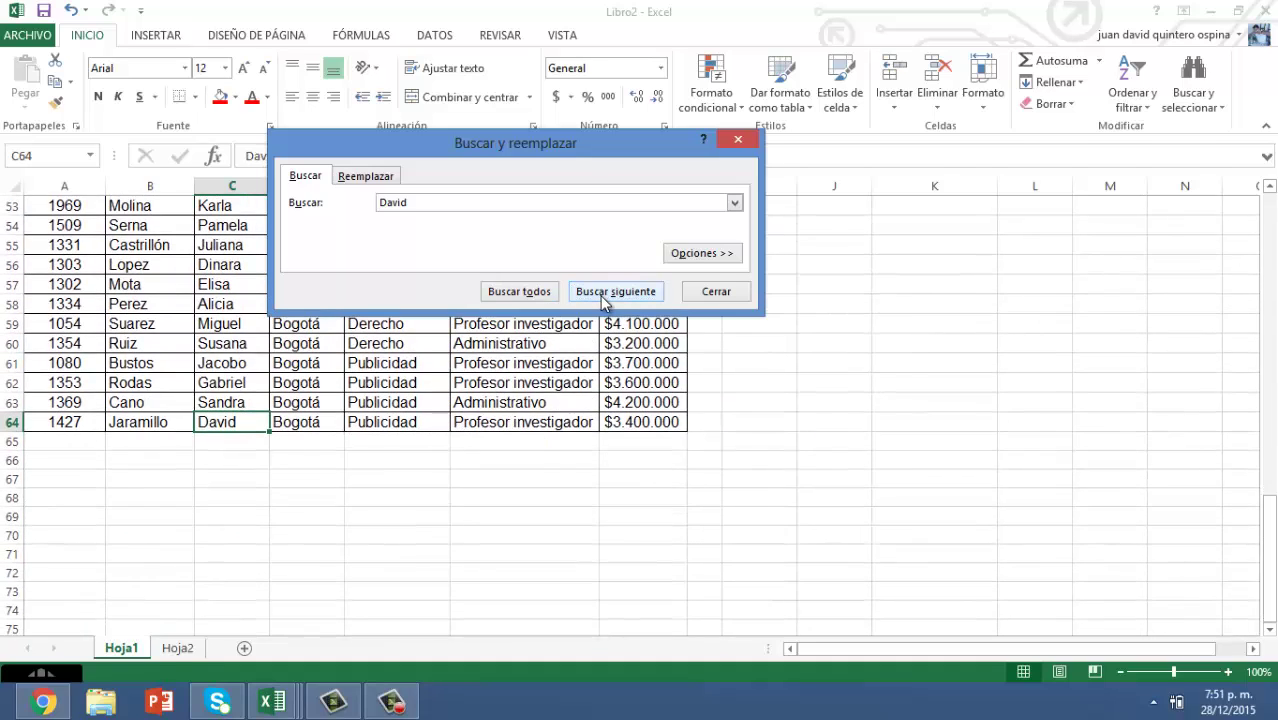
pyautogui.click(603, 298)
pyautogui.click(603, 298)
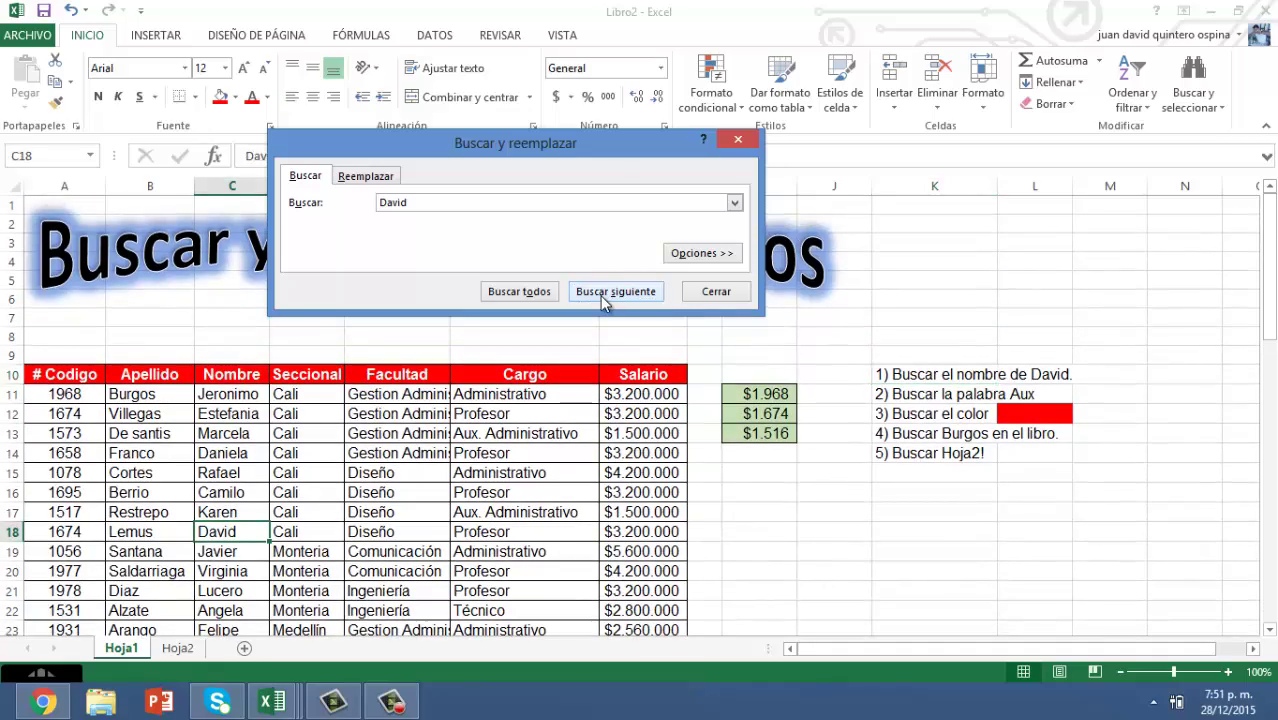
pyautogui.click(603, 298)
pyautogui.click(603, 298)
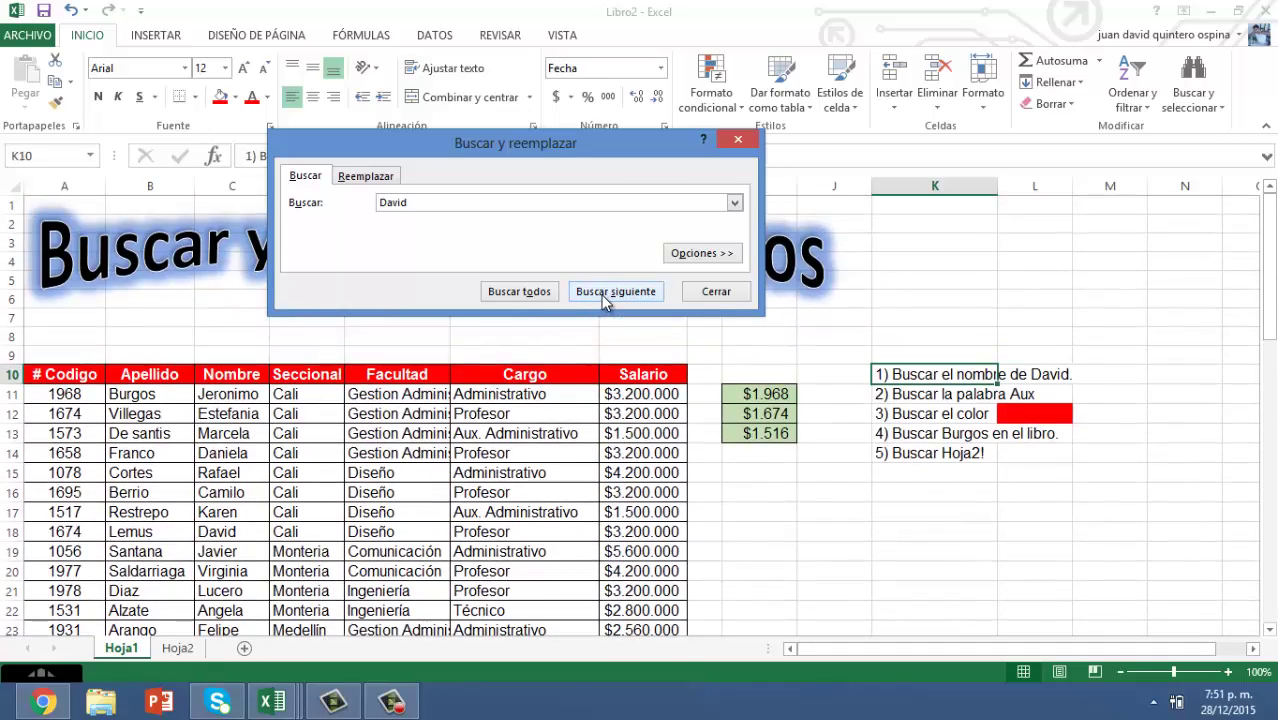
# List all David cells ($K$10, $C$18, $C$64), jump to K10, and enter Aux as the new term.
pyautogui.click(507, 298)
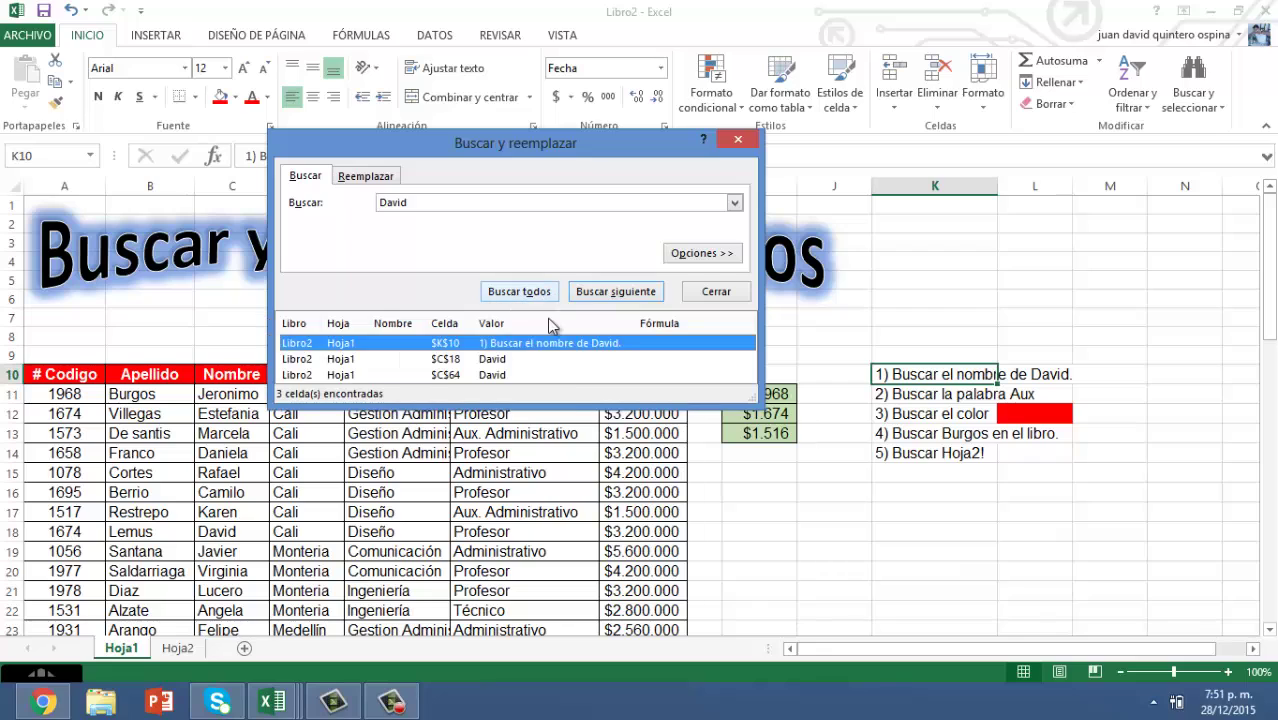
pyautogui.moveTo(557, 412); pyautogui.dragTo(557, 438)
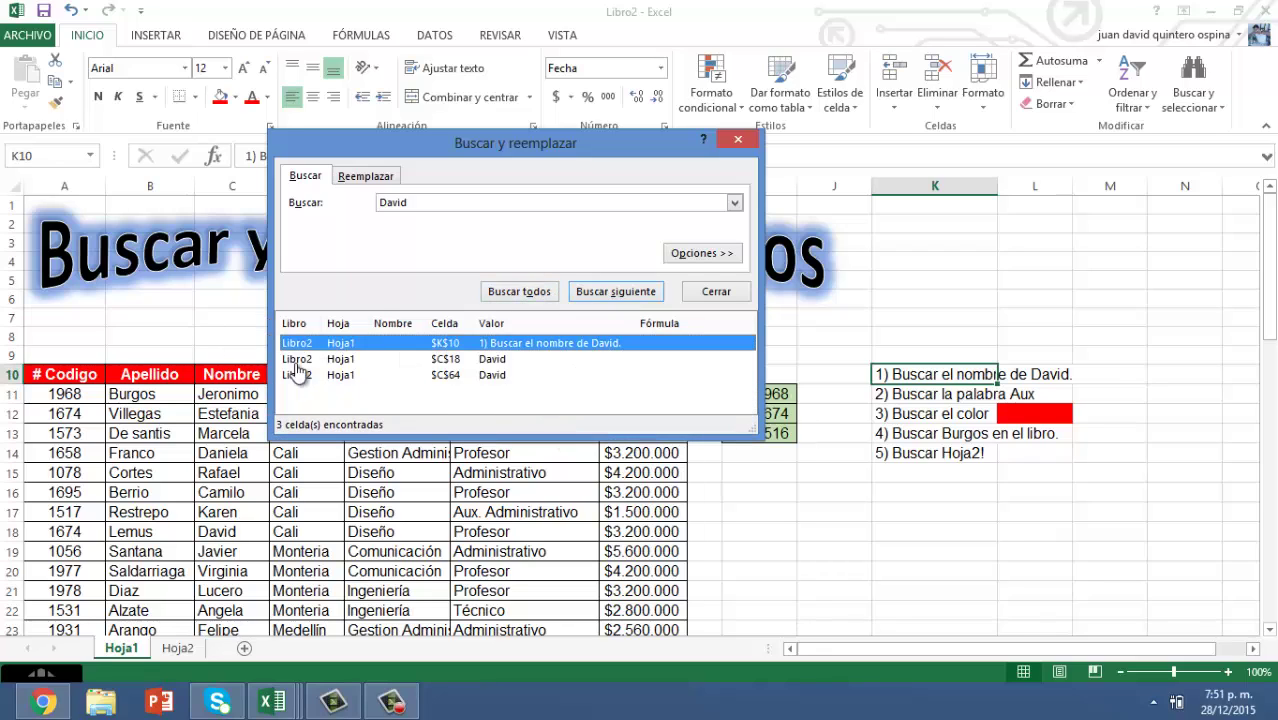
pyautogui.click(494, 345)
pyautogui.doubleClick(442, 202)
pyautogui.write('Aux')
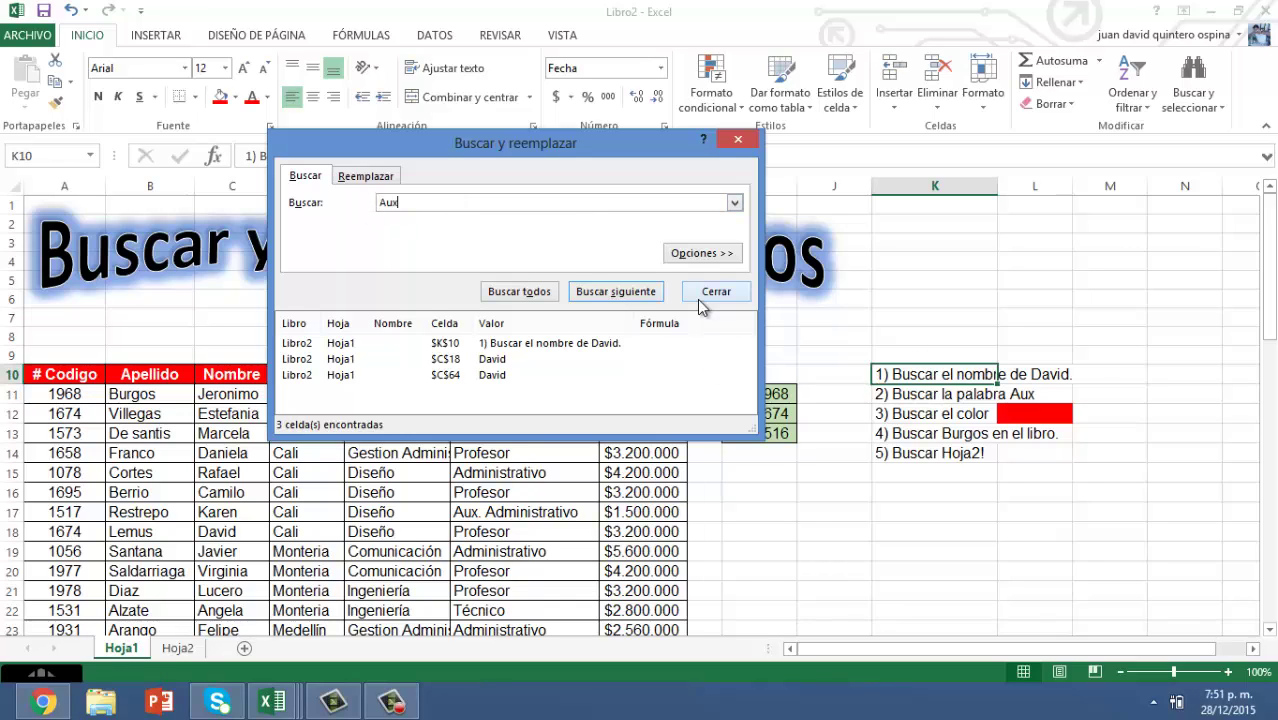
# List all 13 Aux matches and jump to the ones in F53 and F17.
pyautogui.click(537, 292)
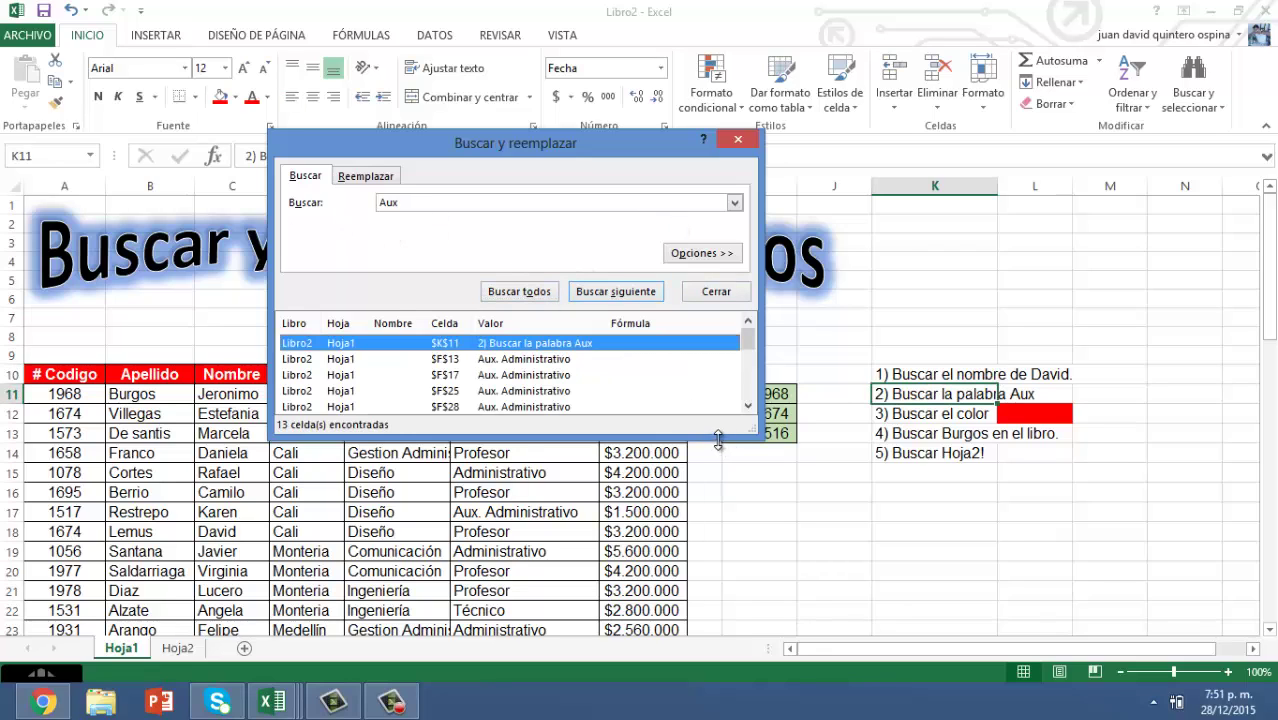
pyautogui.moveTo(718, 441); pyautogui.dragTo(718, 588)
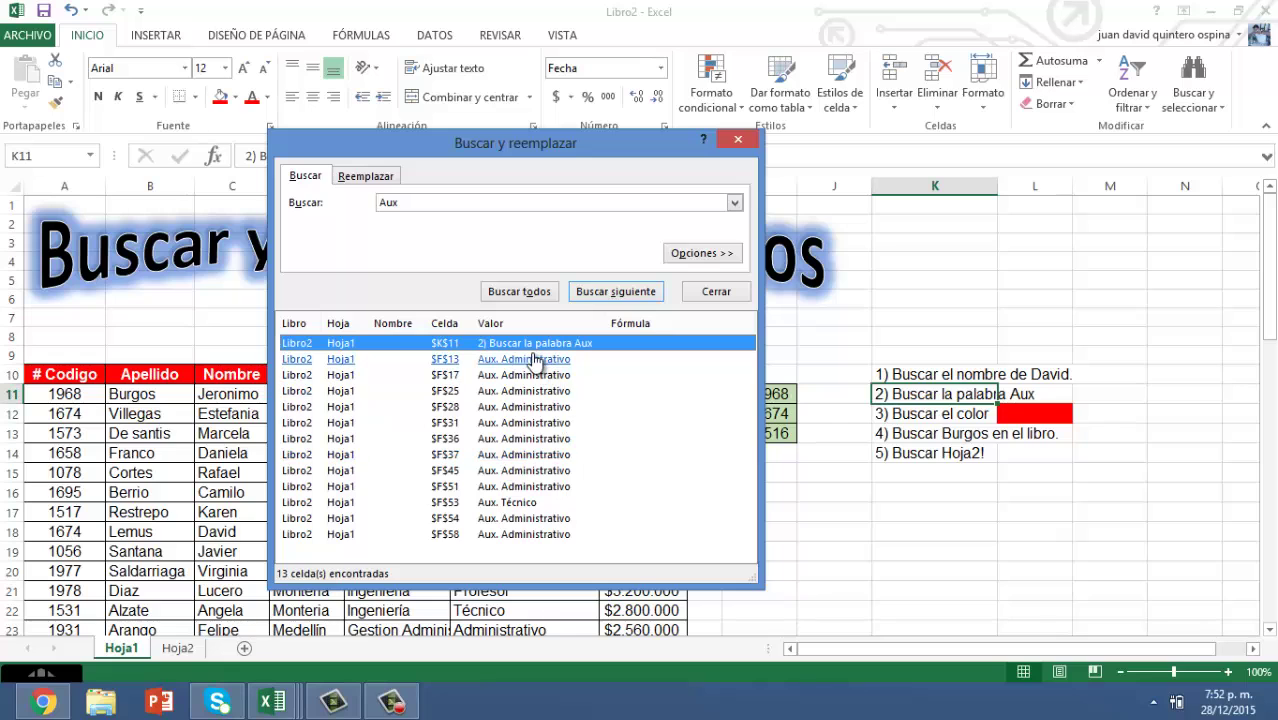
pyautogui.click(518, 503)
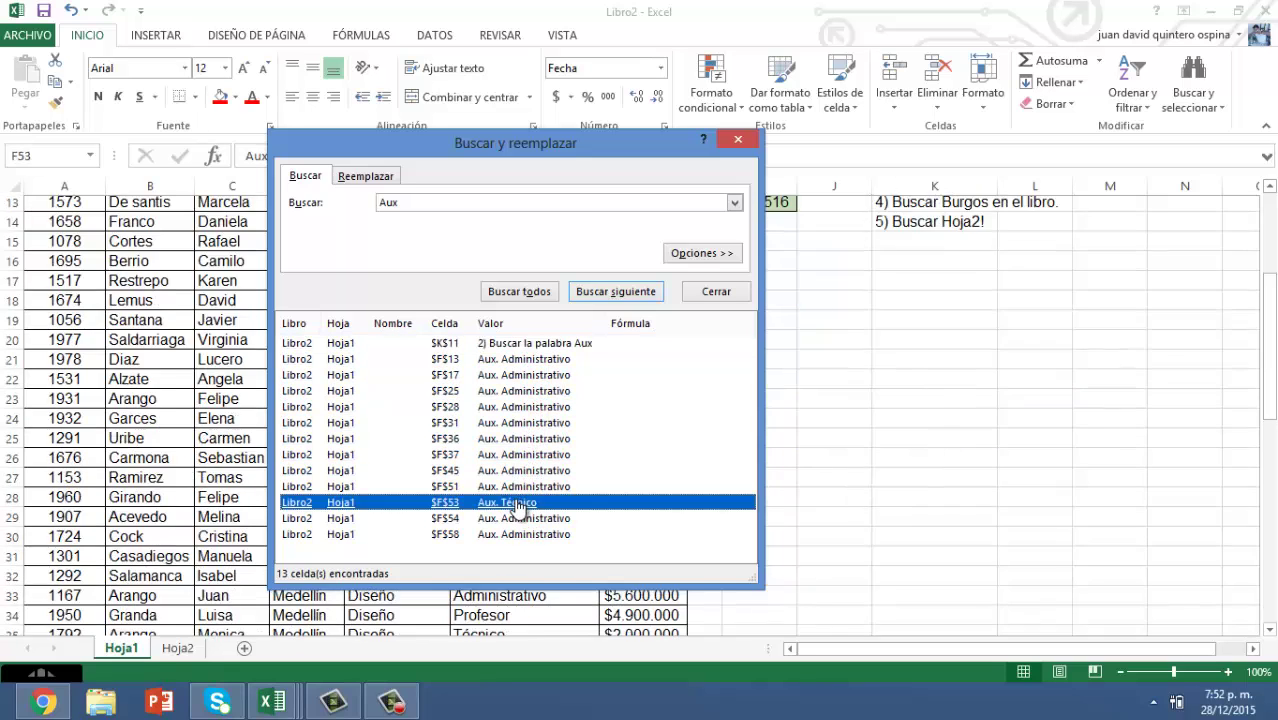
pyautogui.click(532, 374)
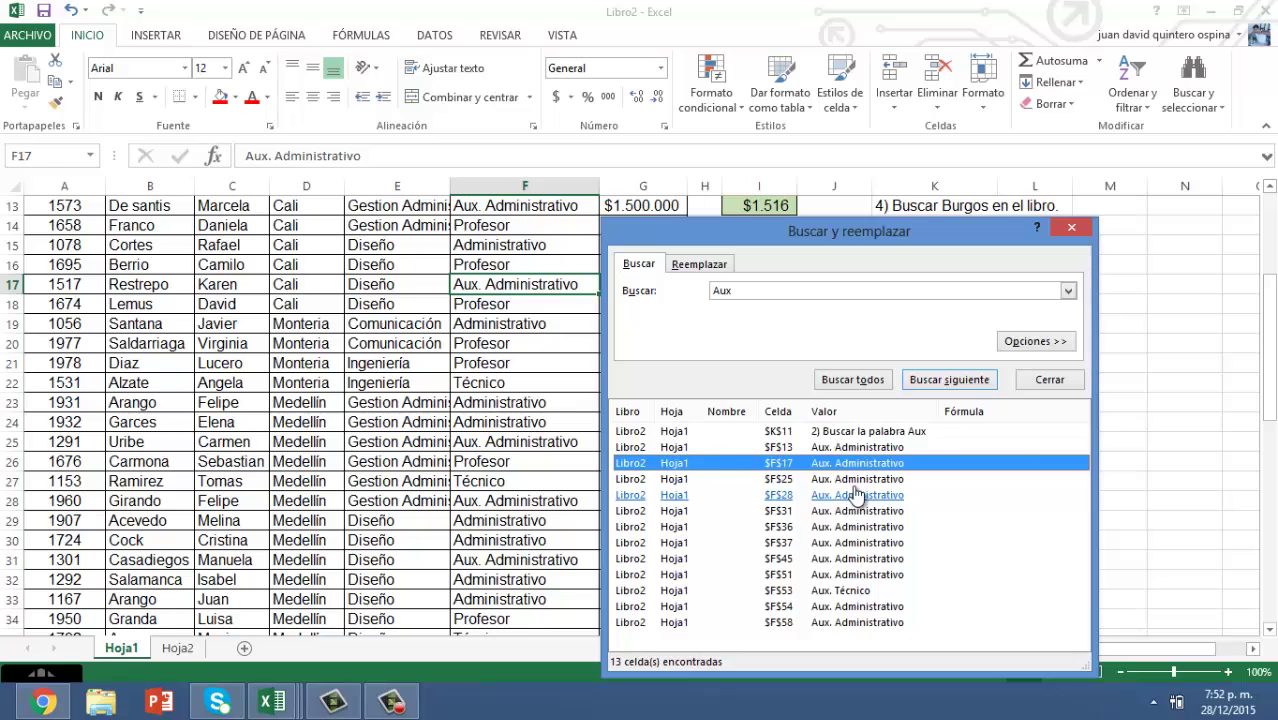
# Return to the top of the sheet, go to task K12, and close the search.
pyautogui.moveTo(847, 222); pyautogui.dragTo(436, 156)
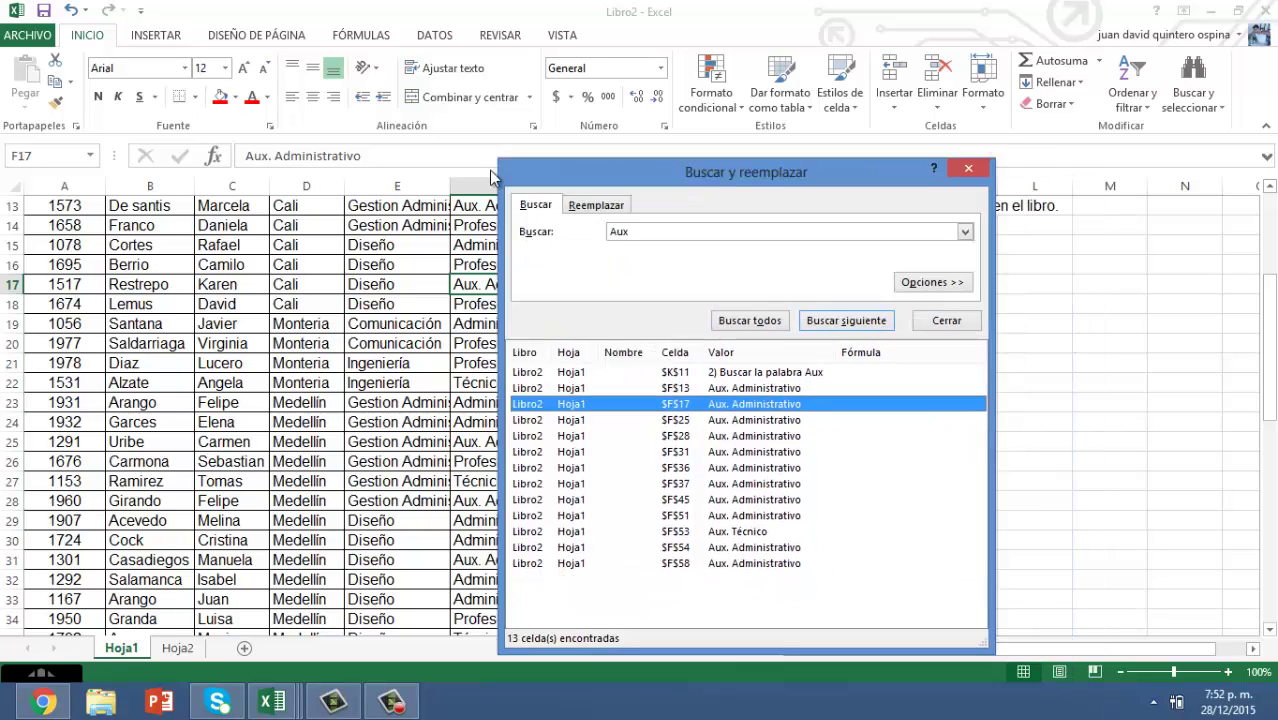
pyautogui.click(875, 258)
pyautogui.scroll(4, 880, 300)
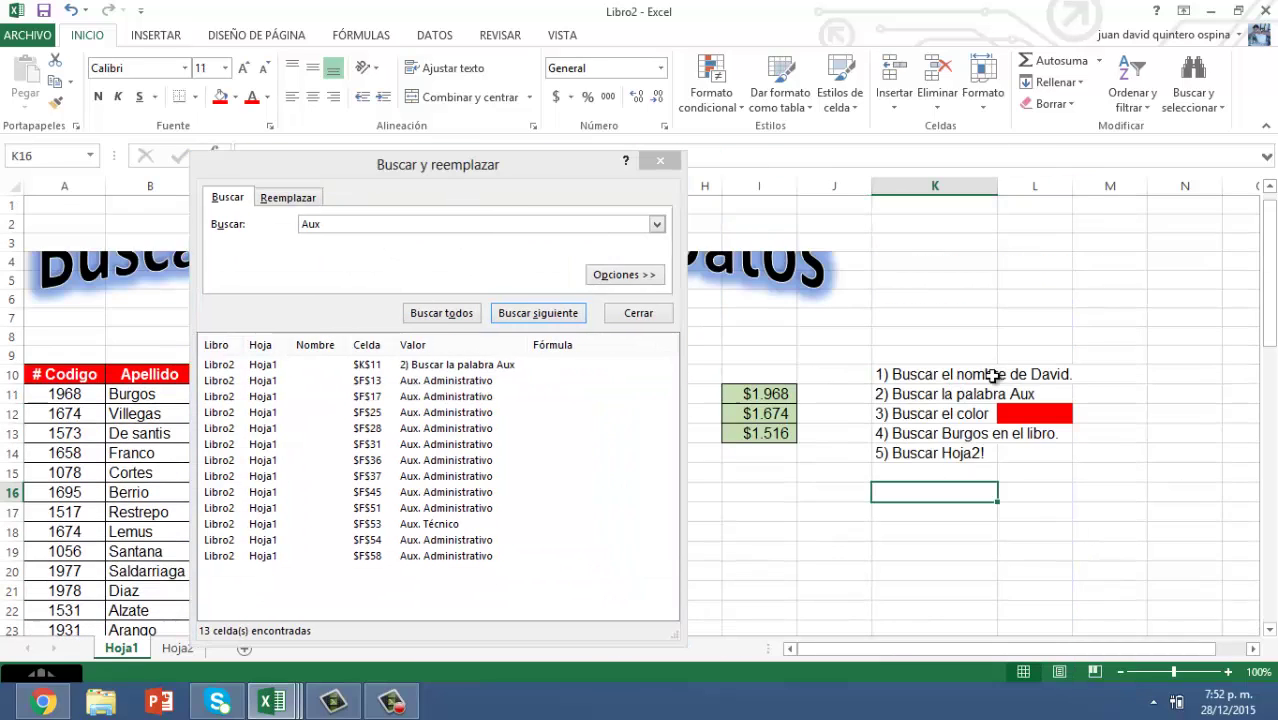
pyautogui.click(935, 416)
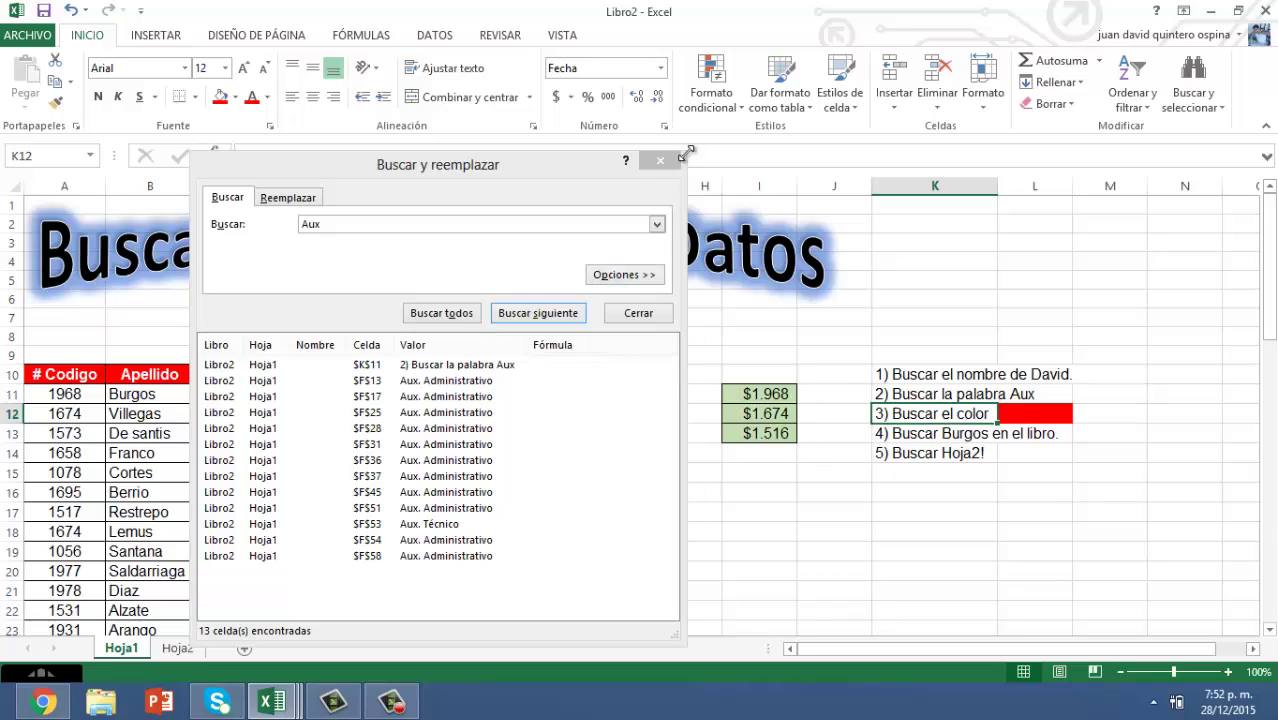
pyautogui.click(660, 160)
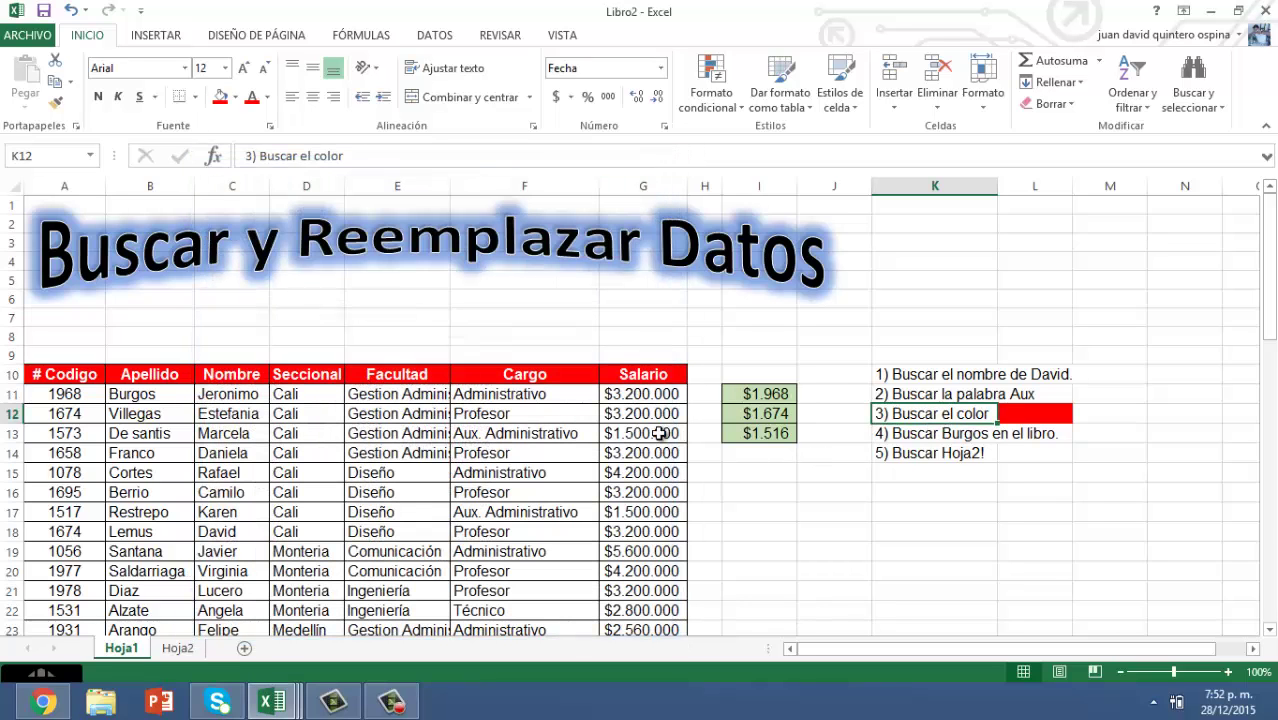
# Set the search to an empty term with a red fill format instead of text.
pyautogui.hotkey('ctrl', 'b')
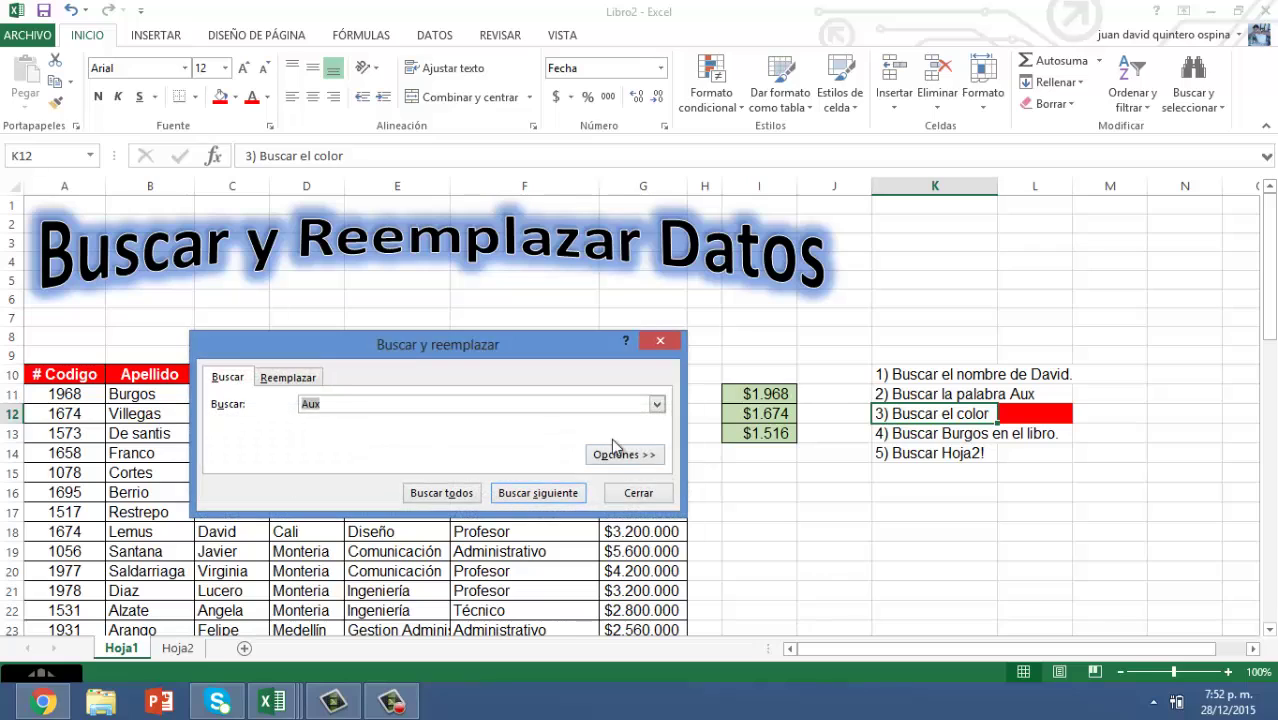
pyautogui.press('BackSpace')
pyautogui.click(612, 458)
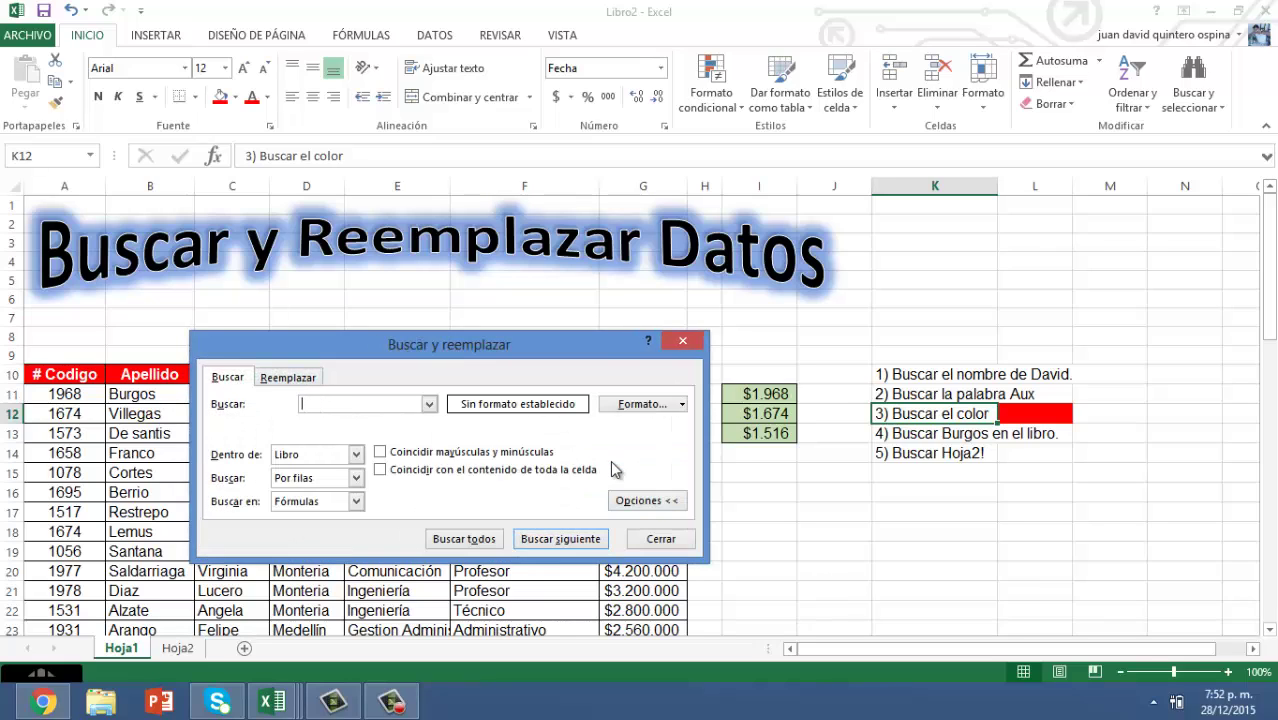
pyautogui.click(645, 404)
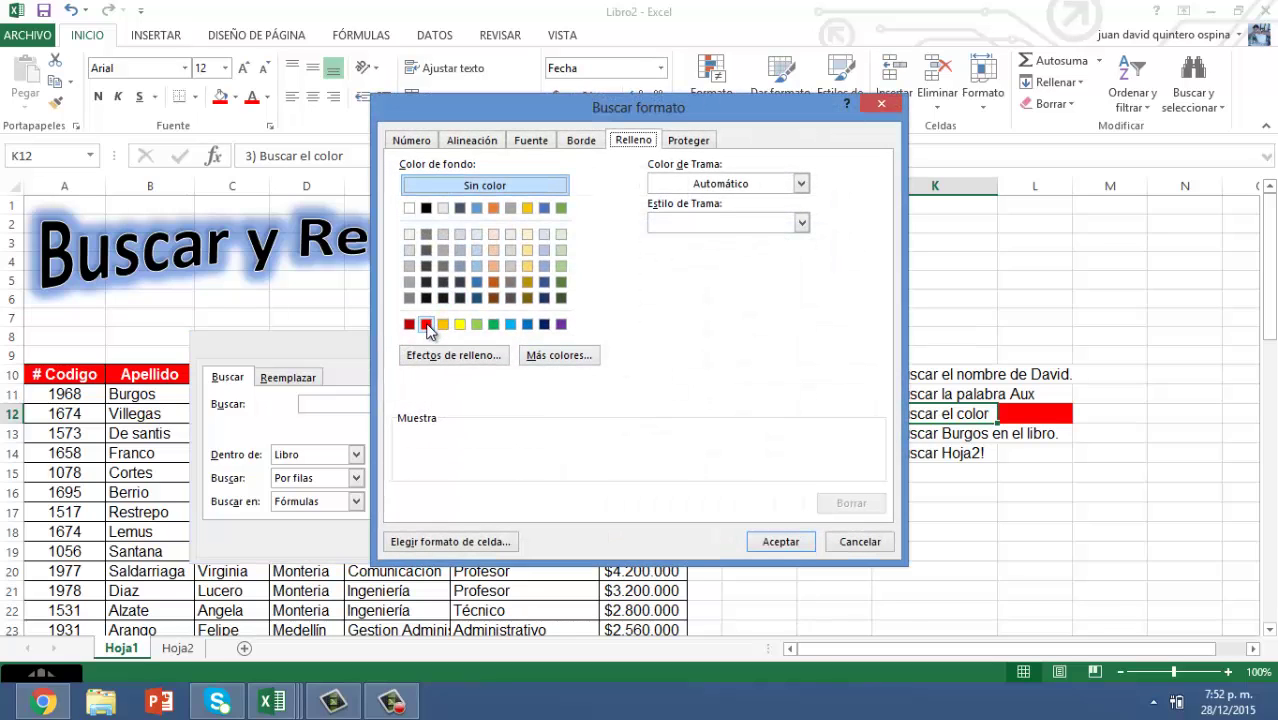
pyautogui.click(426, 325)
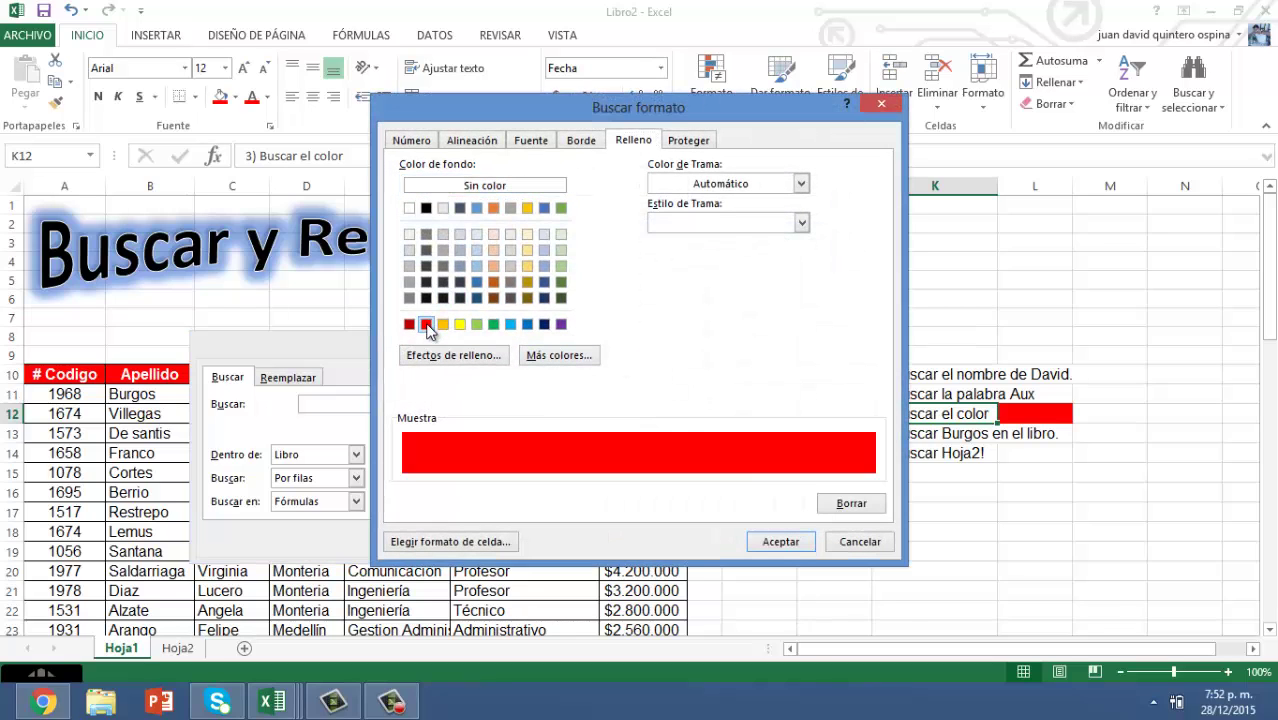
pyautogui.click(780, 541)
pyautogui.click(465, 537)
pyautogui.moveTo(745, 207); pyautogui.dragTo(687, 256)
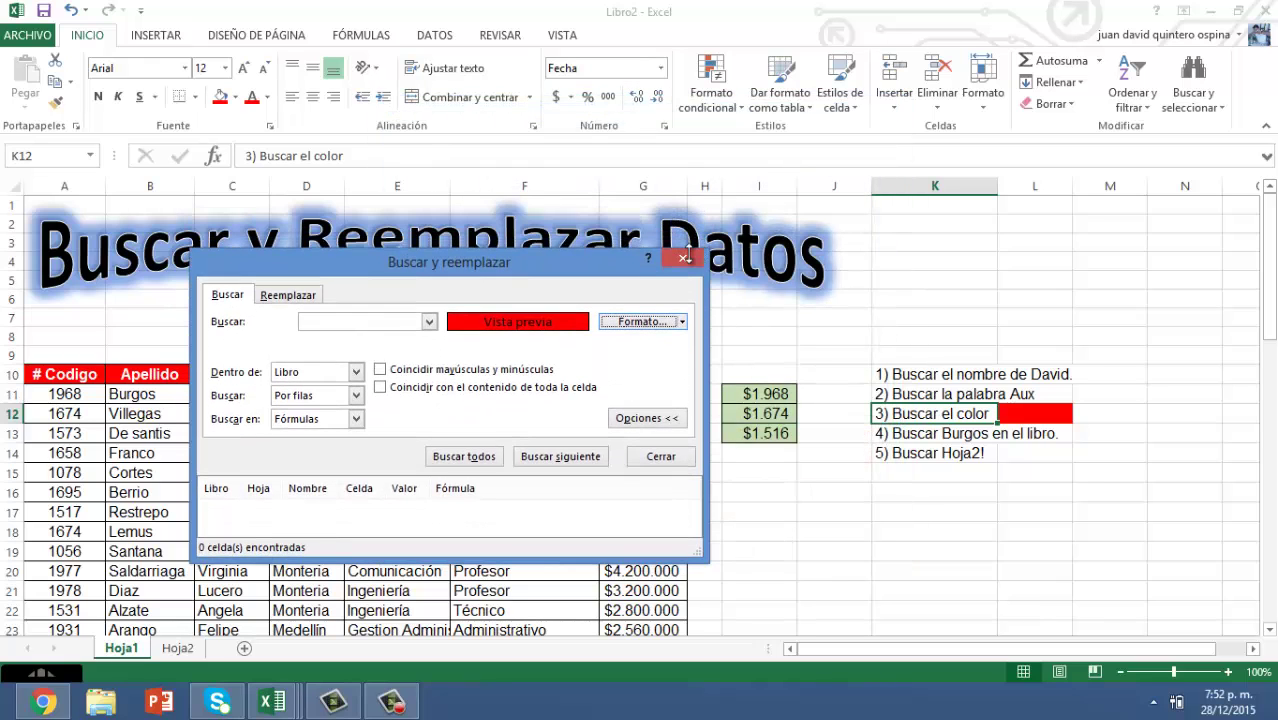
pyautogui.moveTo(586, 262); pyautogui.dragTo(856, 49)
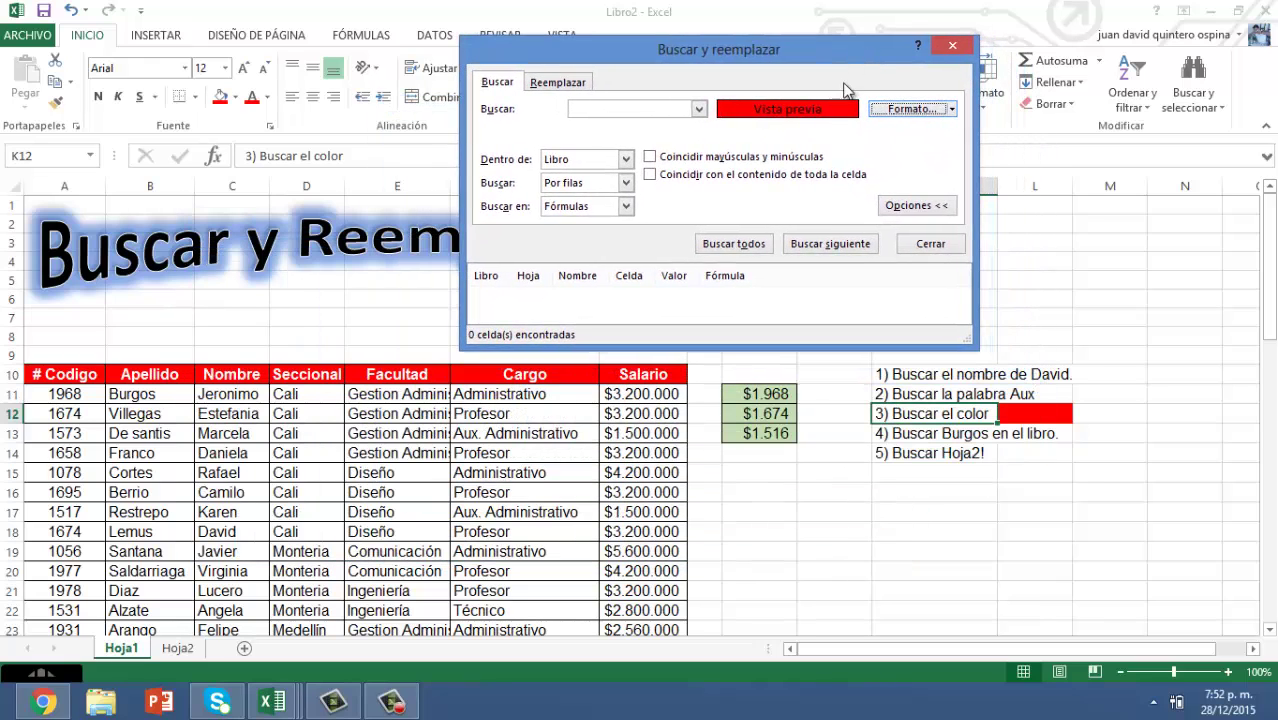
# Step through the red-filled cells, from the row-10 headers to Salario and back to L12.
pyautogui.click(810, 248)
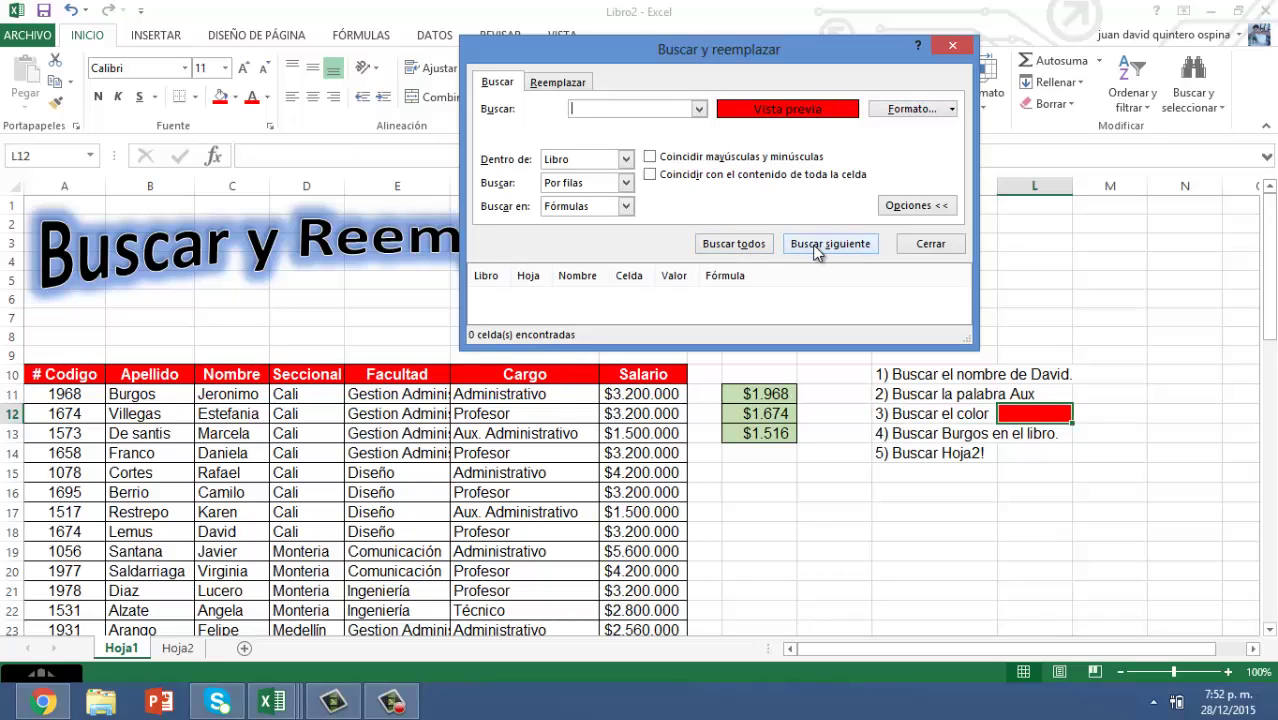
pyautogui.click(815, 245)
pyautogui.click(815, 245)
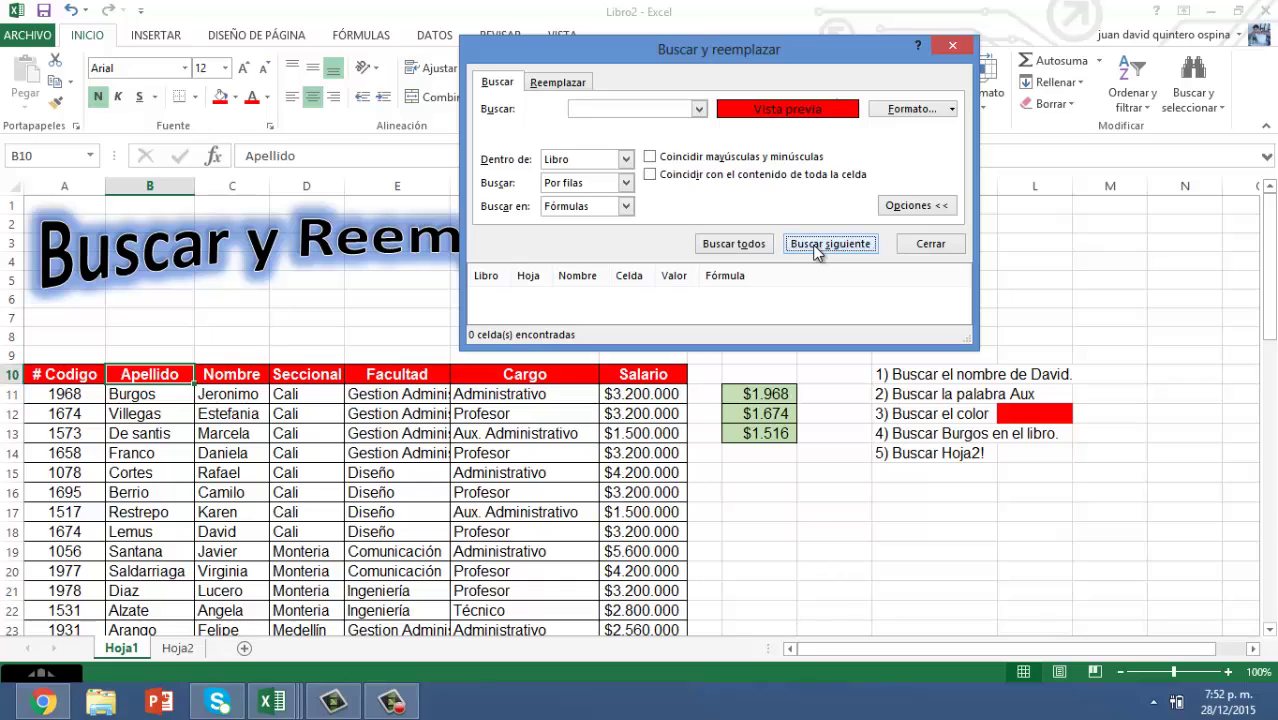
pyautogui.click(815, 245)
pyautogui.click(815, 245)
pyautogui.click(815, 245)
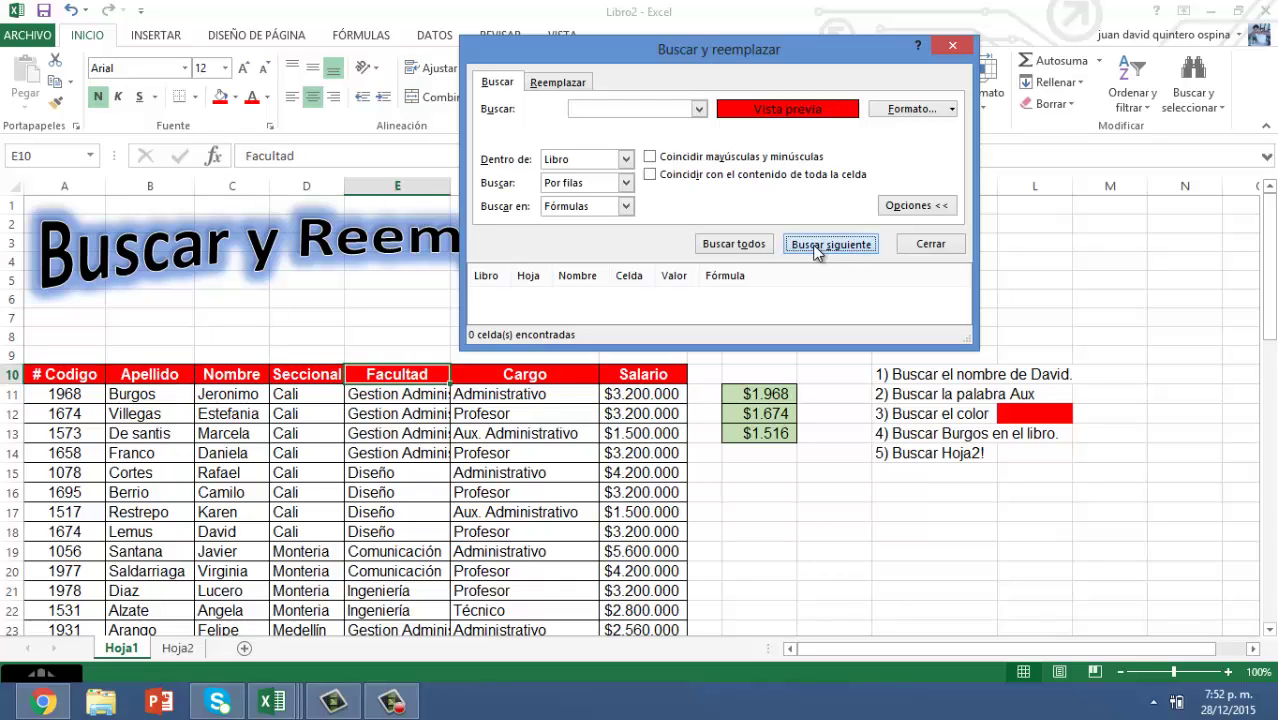
pyautogui.click(815, 245)
pyautogui.click(815, 245)
pyautogui.click(815, 245)
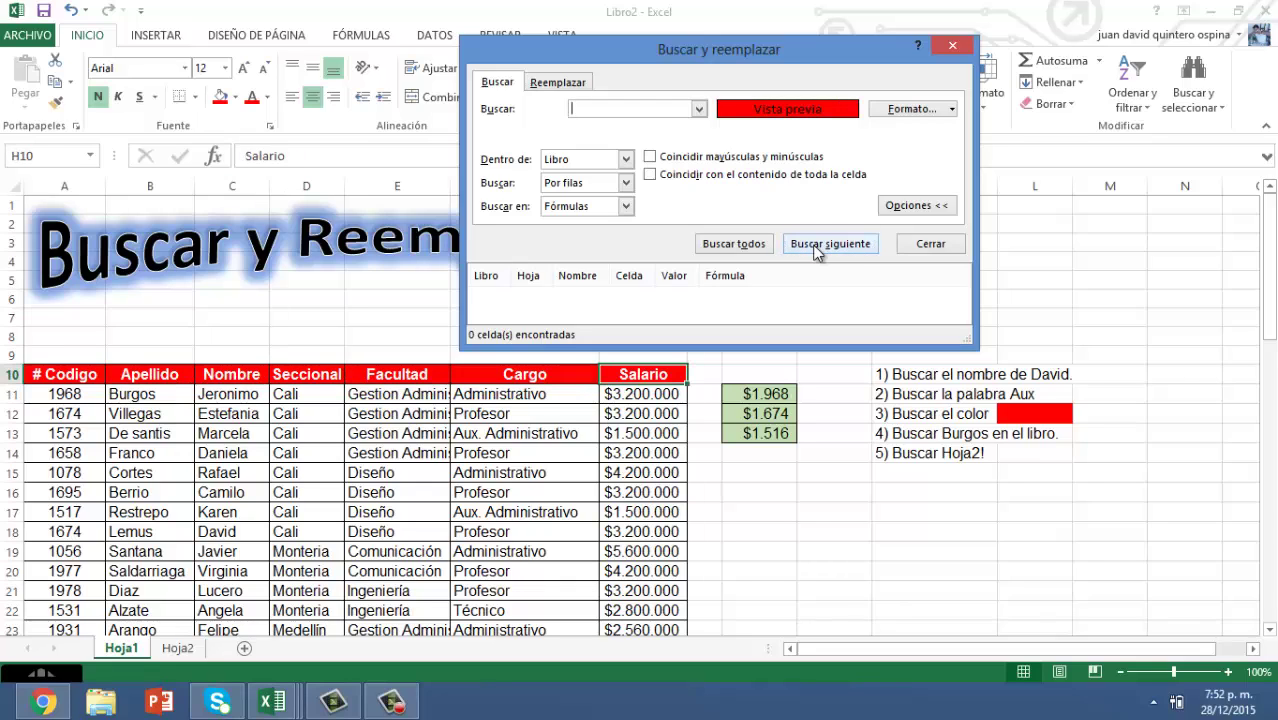
# List all 8 red cells ($A$10–$G$10, $L$12) and jump to the Nombre header.
pyautogui.click(733, 244)
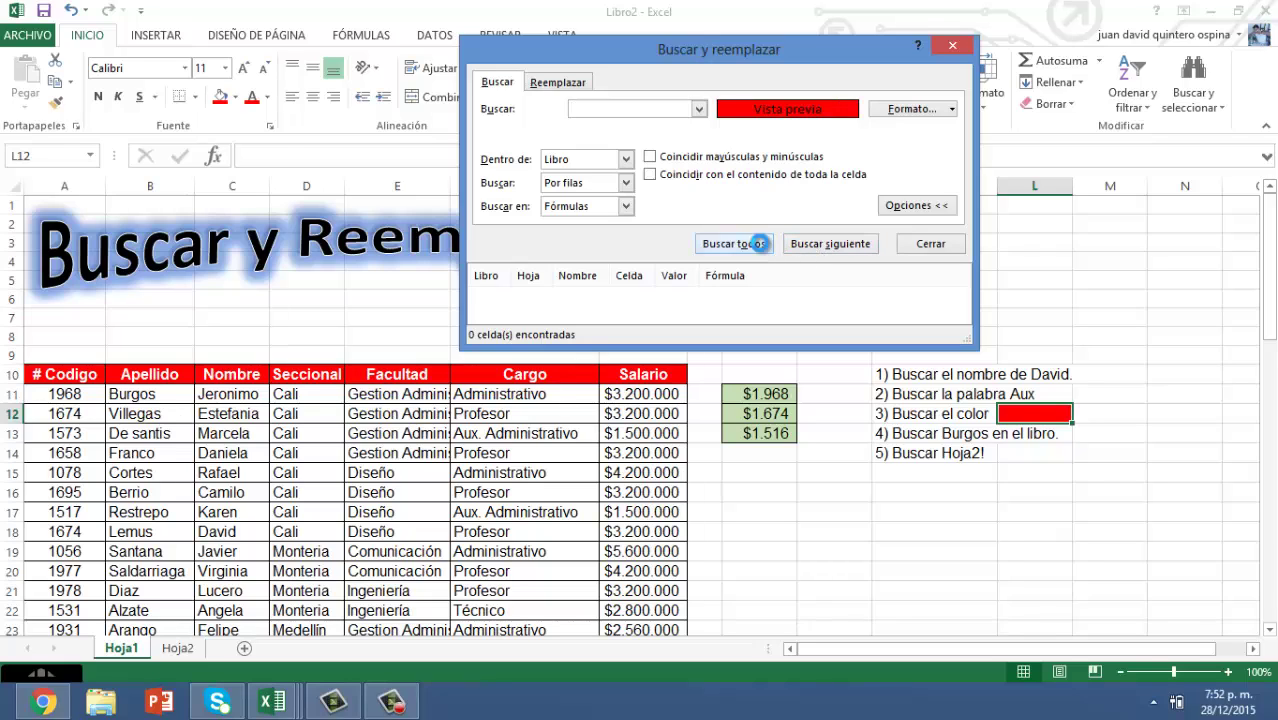
pyautogui.click(685, 312)
pyautogui.click(684, 329)
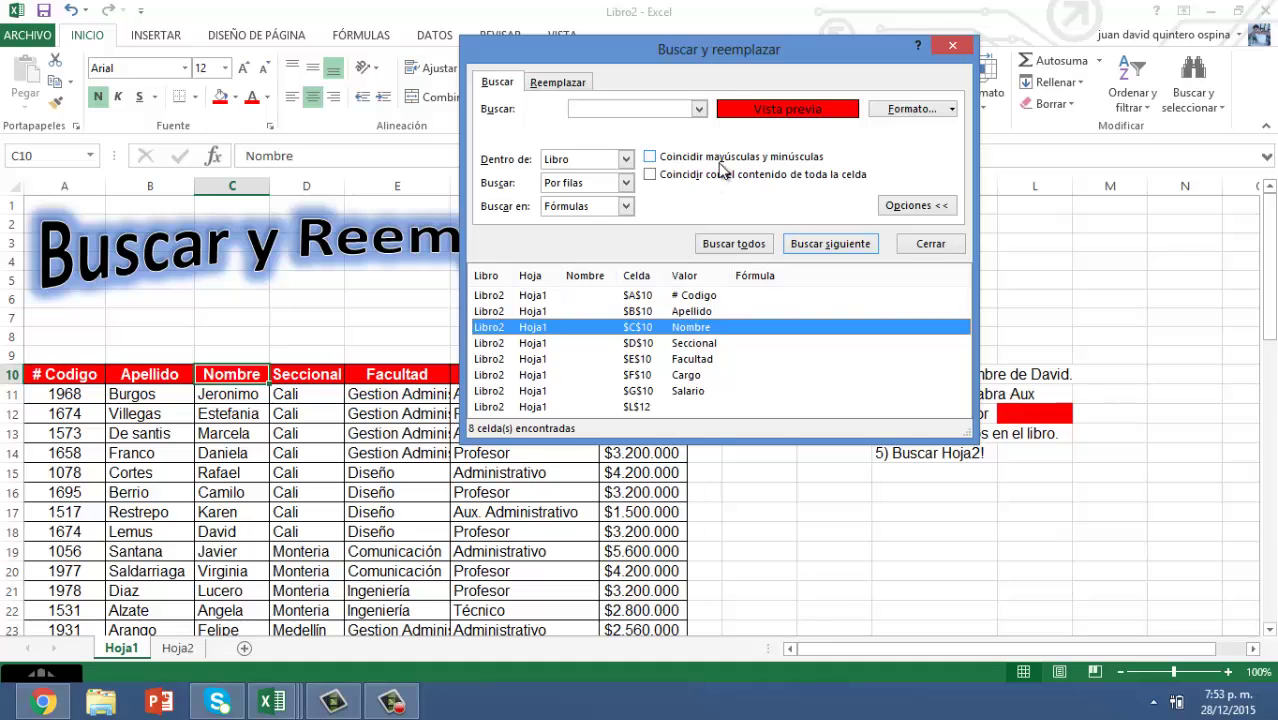
pyautogui.moveTo(754, 49)
pyautogui.mouseDown()
pyautogui.moveTo(516, 40)
pyautogui.moveTo(482, 56)
pyautogui.mouseUp()
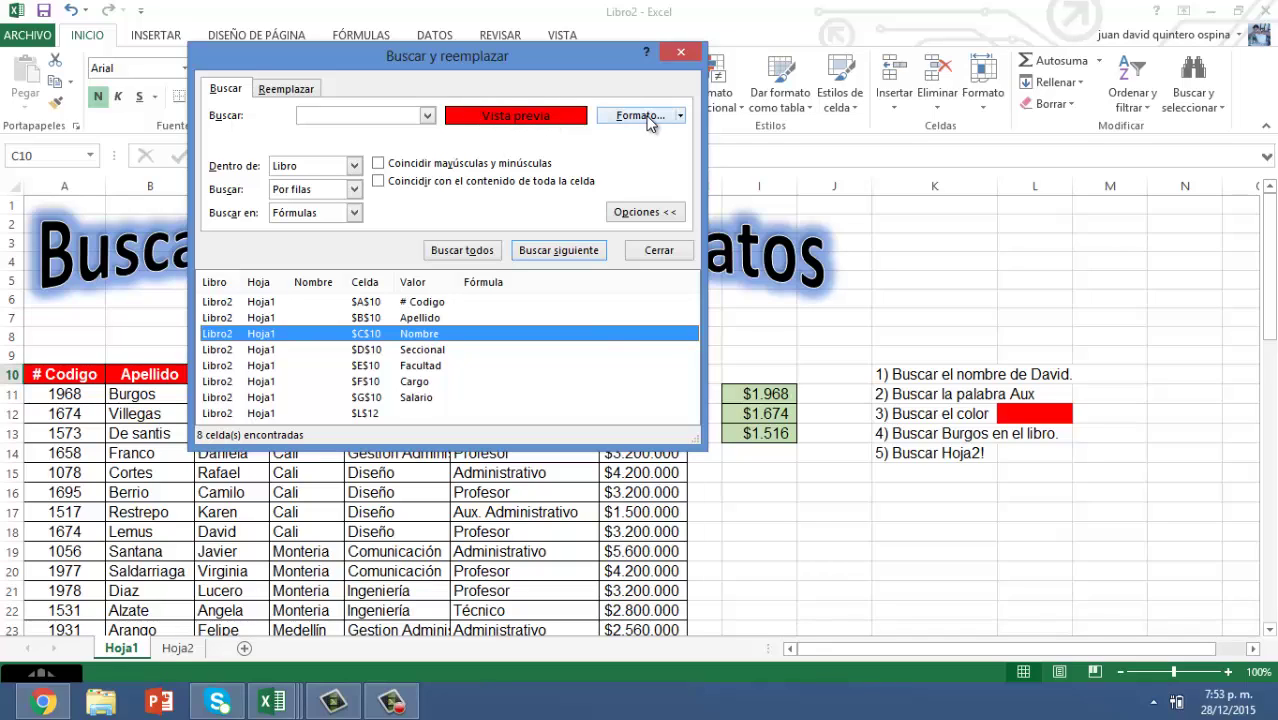
# Clear the red fill format criterion from the search.
pyautogui.click(645, 116)
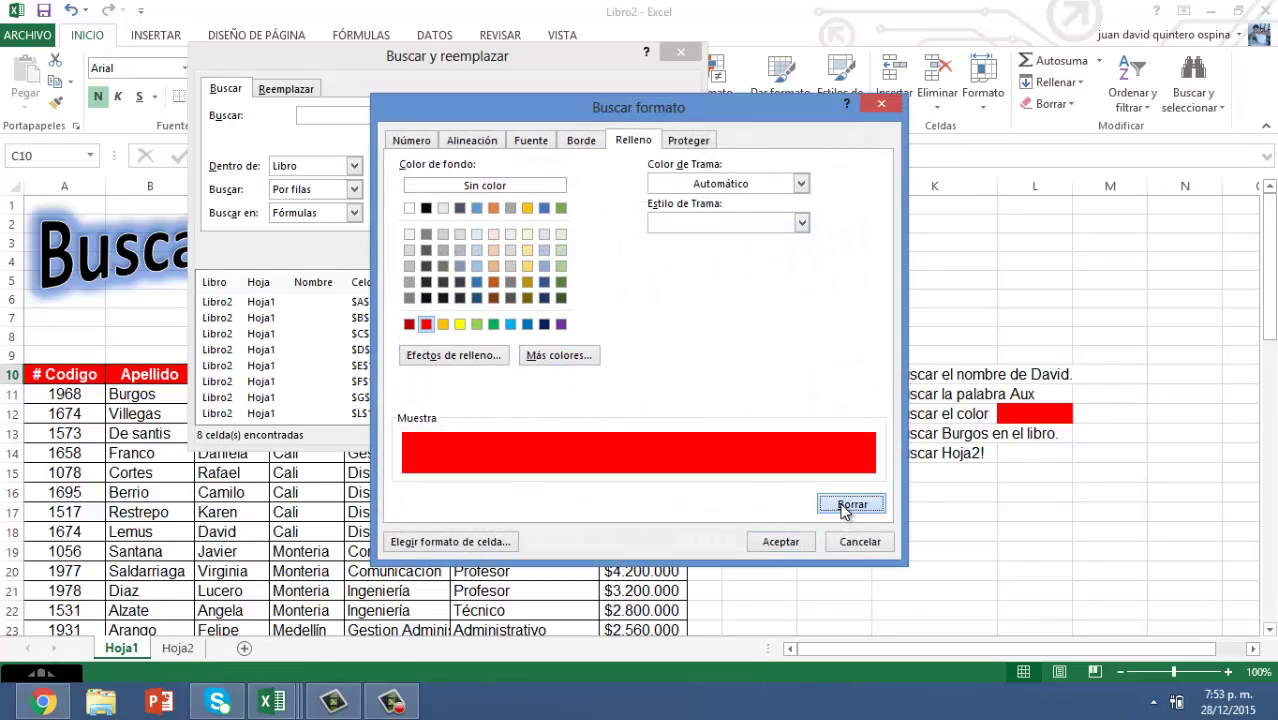
pyautogui.click(850, 505)
pyautogui.click(778, 541)
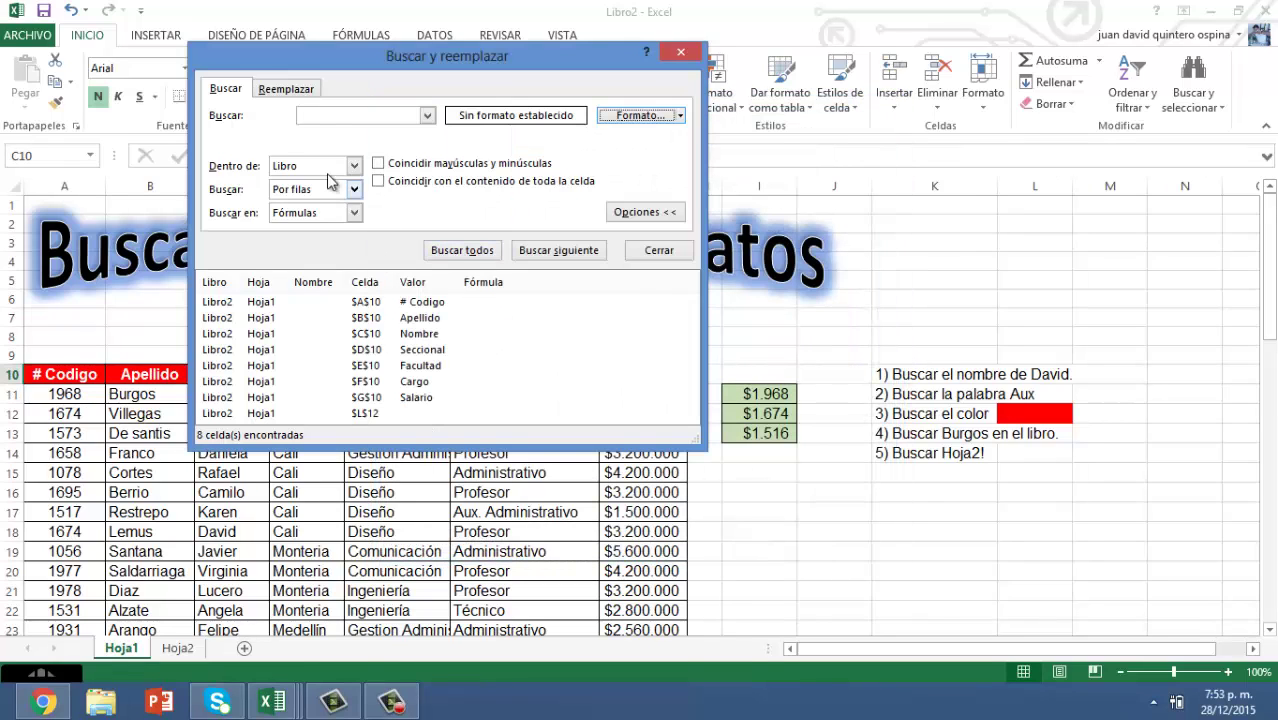
pyautogui.click(288, 90)
pyautogui.click(248, 91)
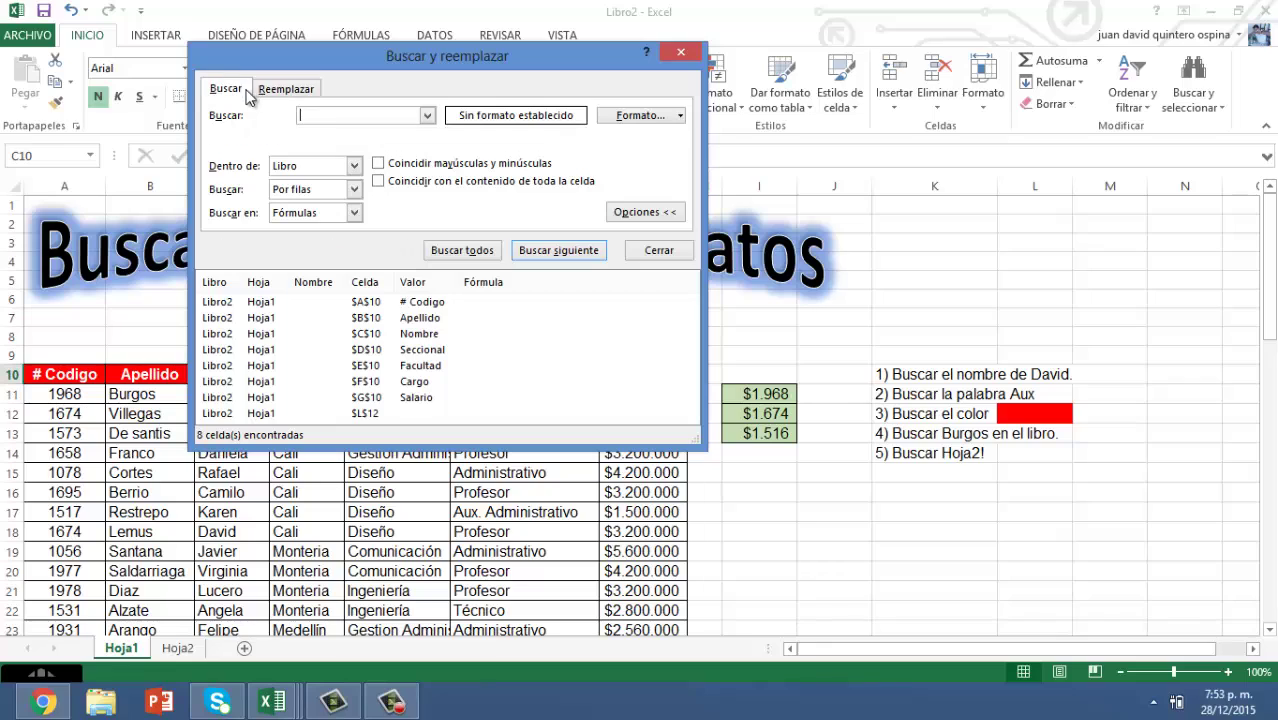
# Set the Dentro de scope to Libro, then back to Hoja.
pyautogui.click(354, 166)
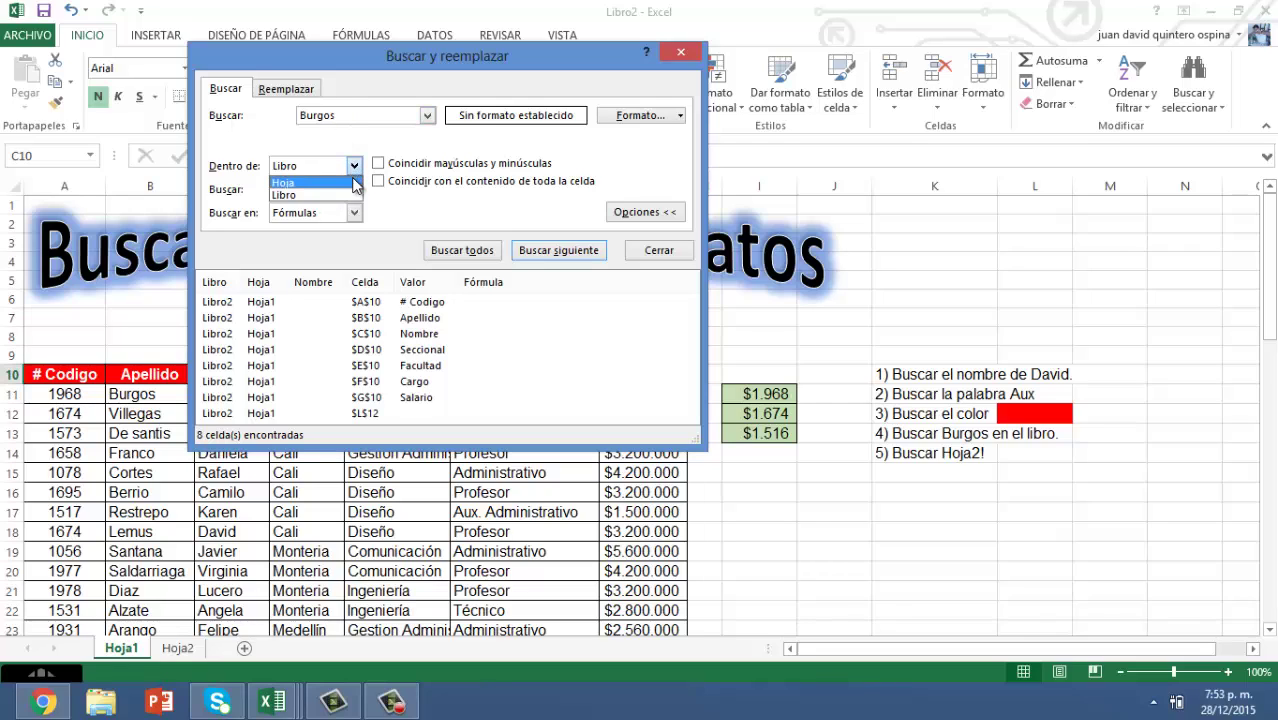
pyautogui.click(302, 196)
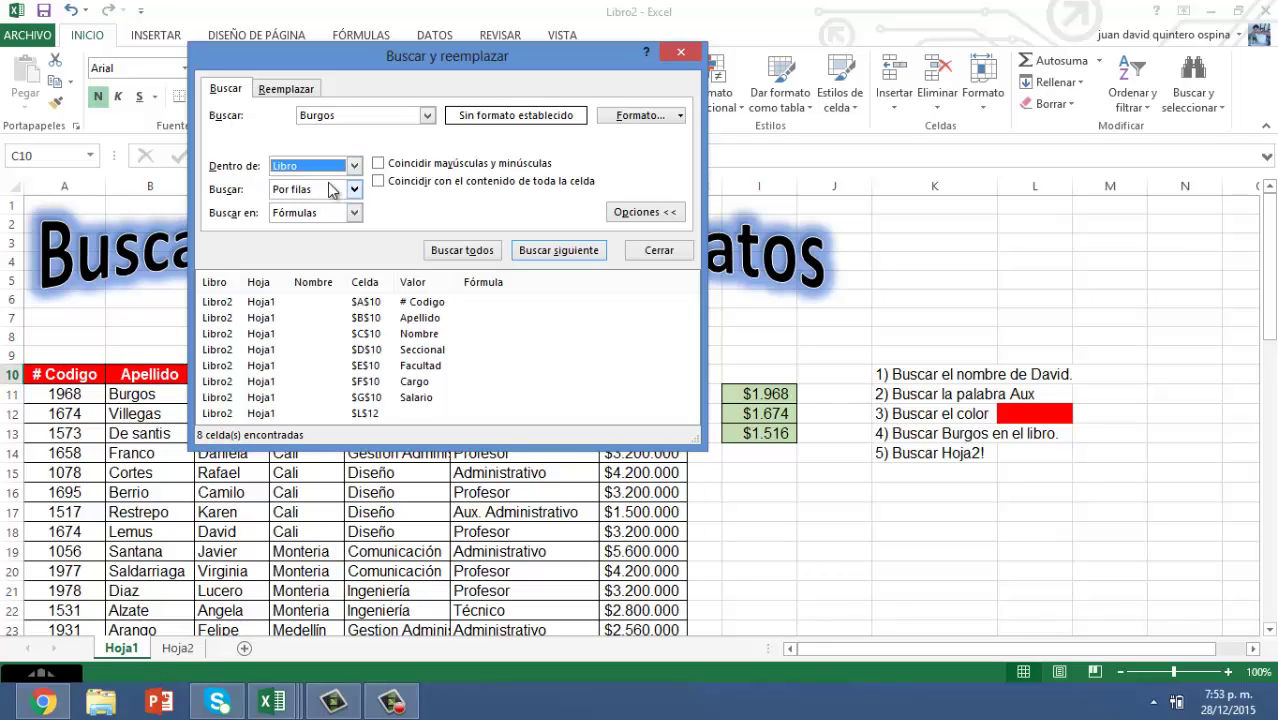
pyautogui.click(354, 166)
pyautogui.click(290, 183)
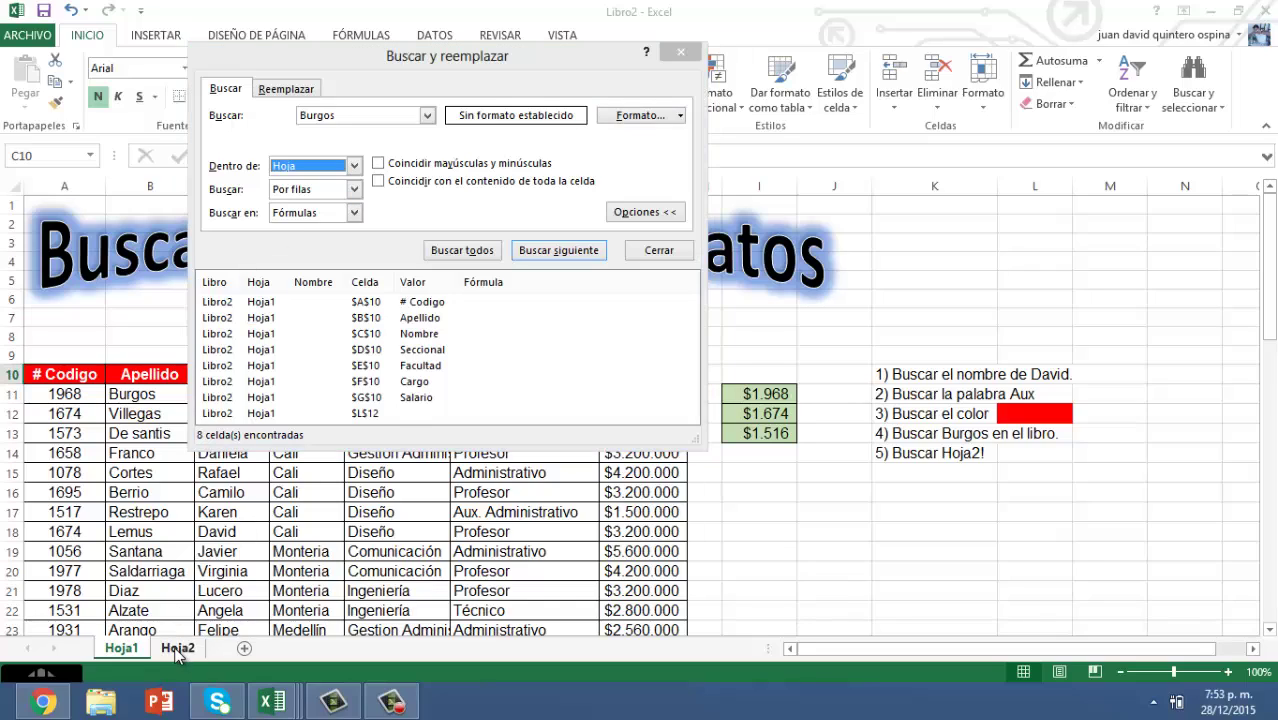
# Set the scope to Libro and step through the Burgos matches, including one on Hoja2.
pyautogui.click(178, 648)
pyautogui.click(137, 650)
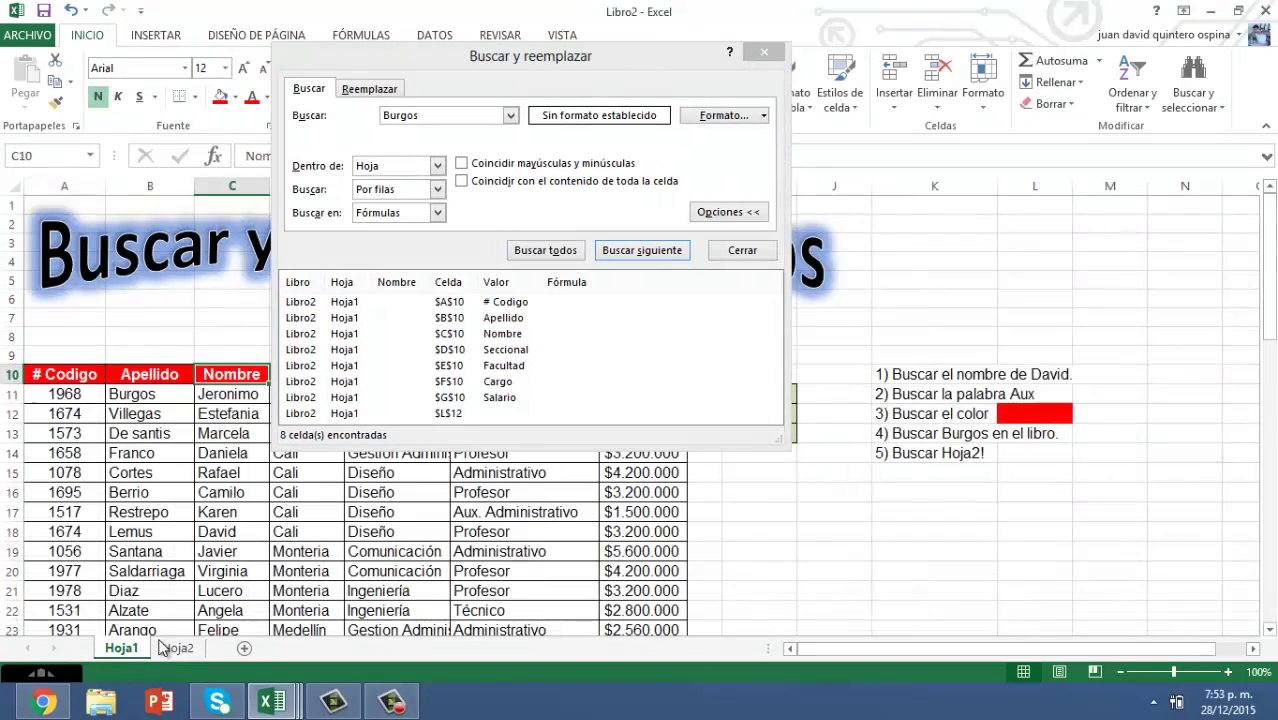
pyautogui.click(436, 166)
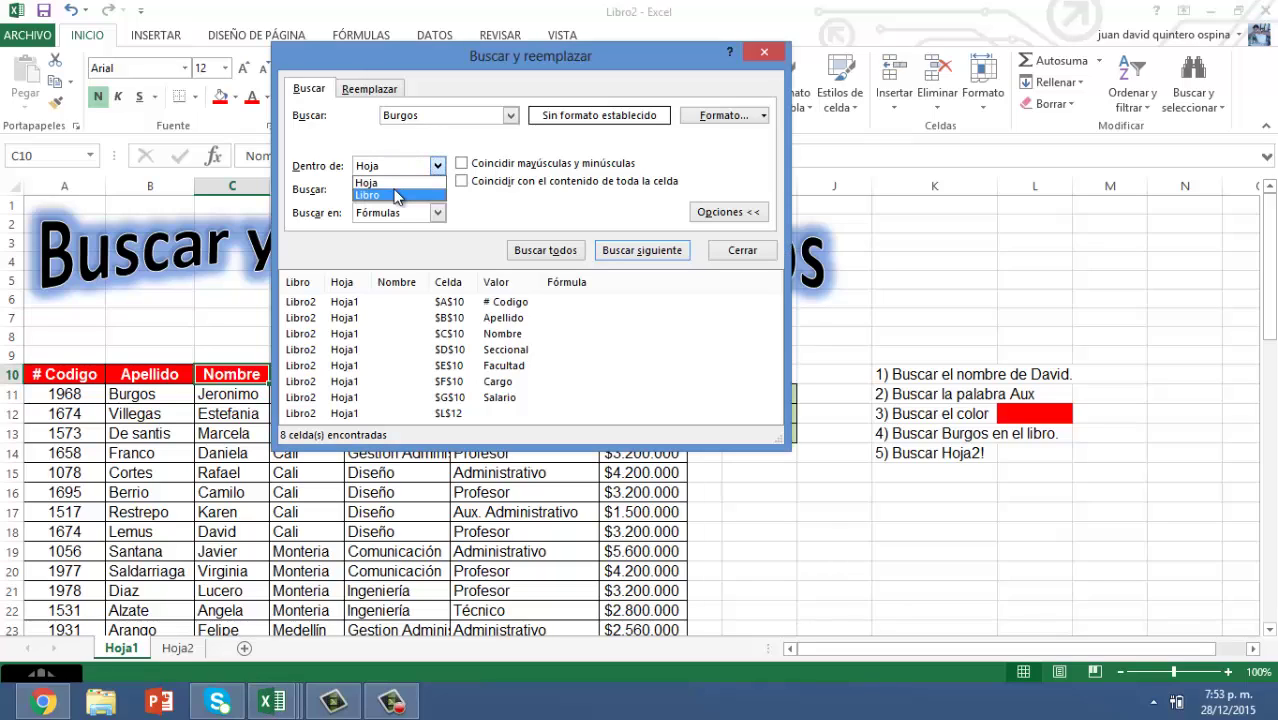
pyautogui.click(397, 195)
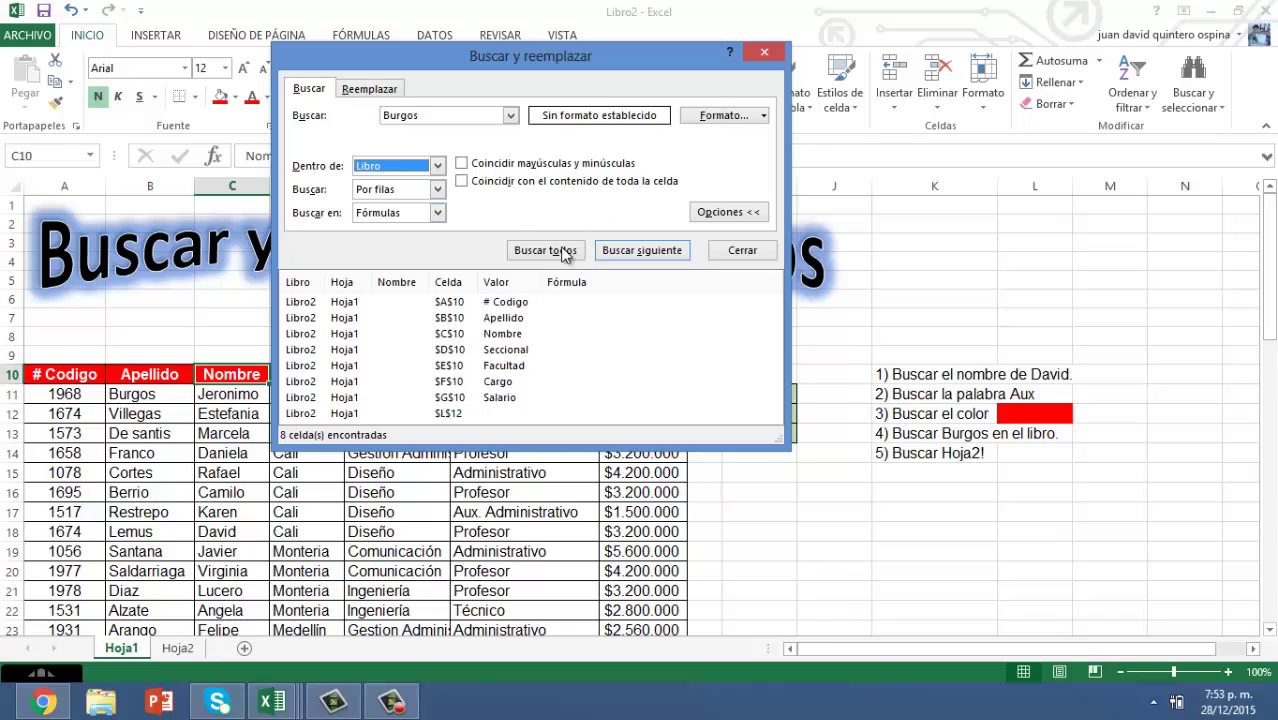
pyautogui.click(627, 255)
pyautogui.click(628, 256)
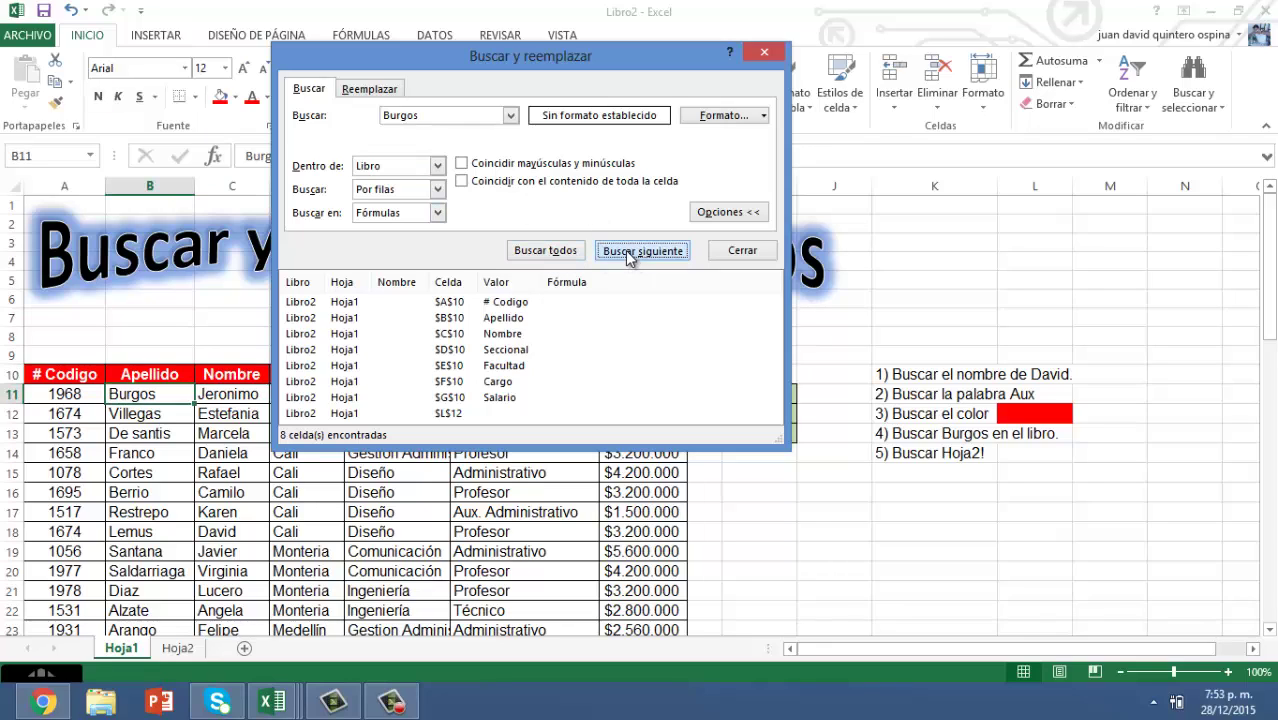
pyautogui.click(627, 255)
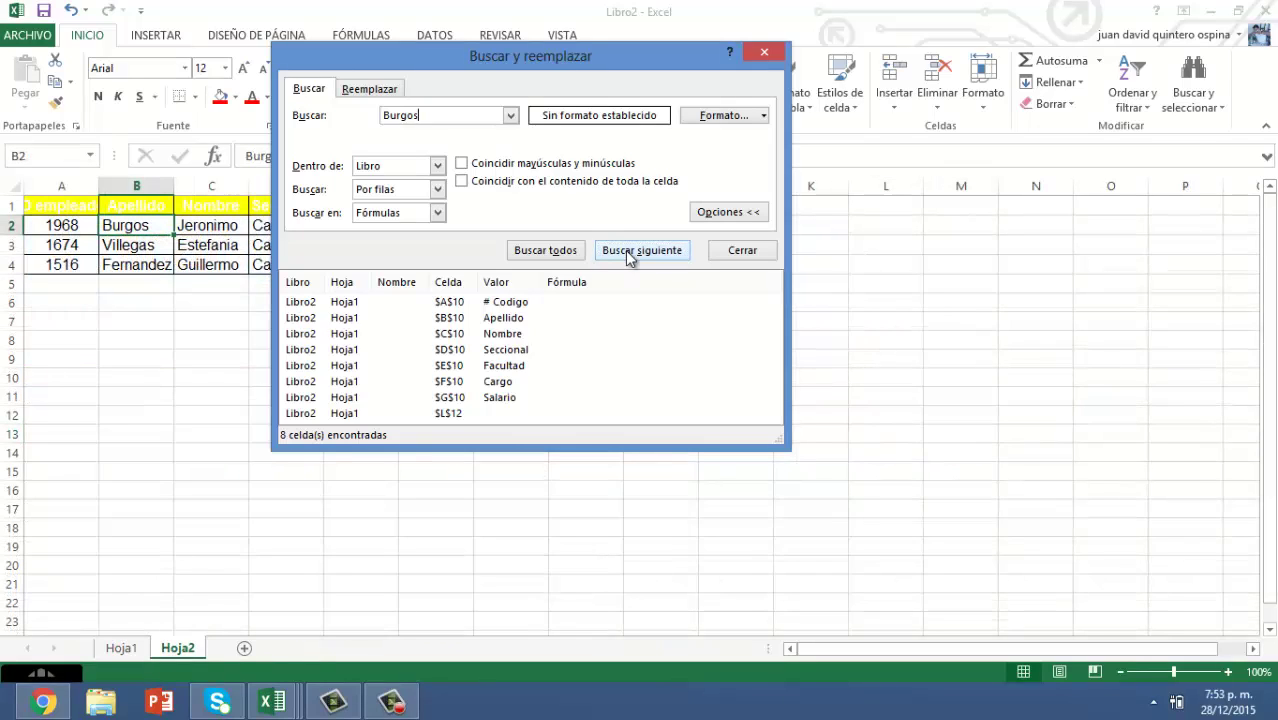
pyautogui.click(629, 256)
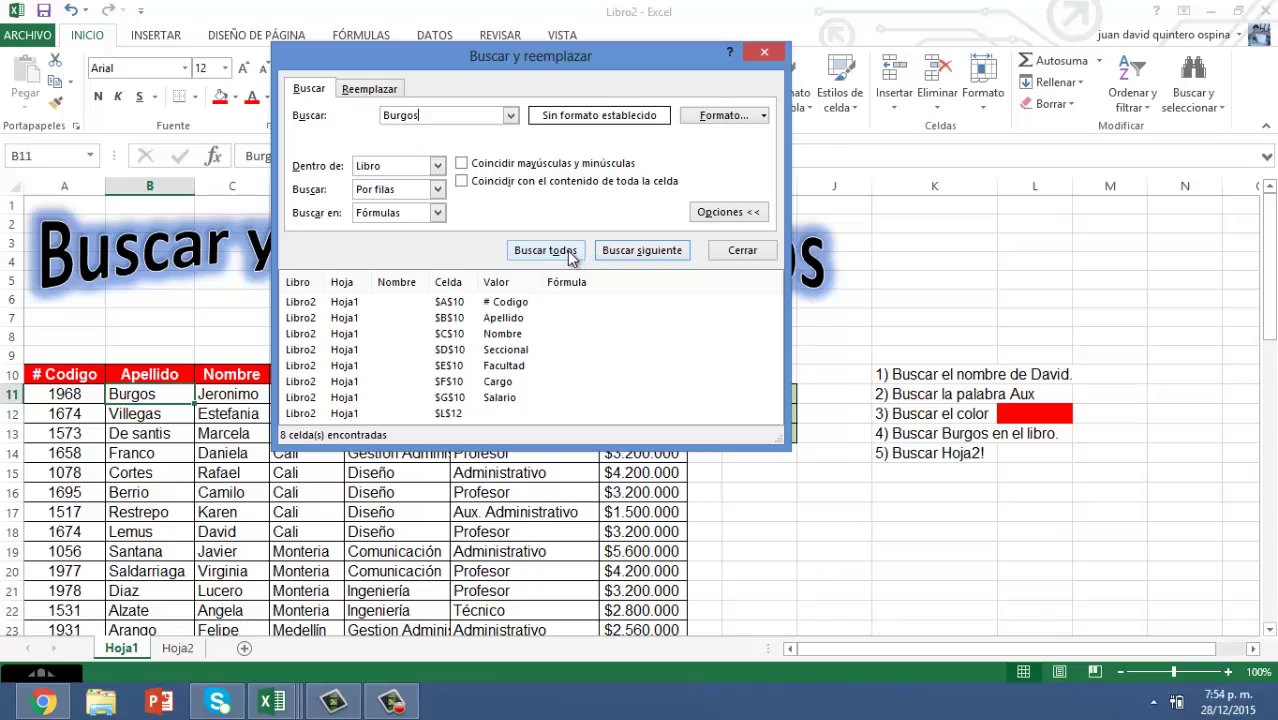
# List all three Burgos matches (B11, K13, Hoja2 B2), visit each, and hide the options.
pyautogui.click(572, 256)
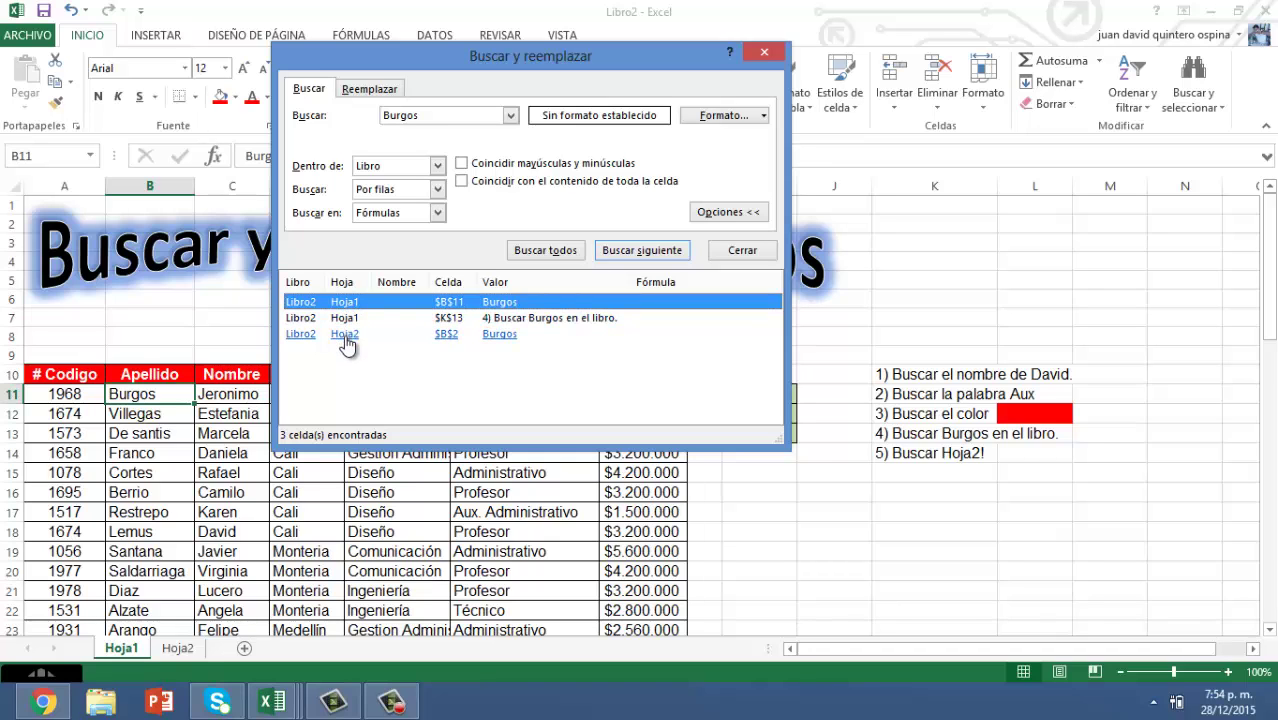
pyautogui.click(345, 334)
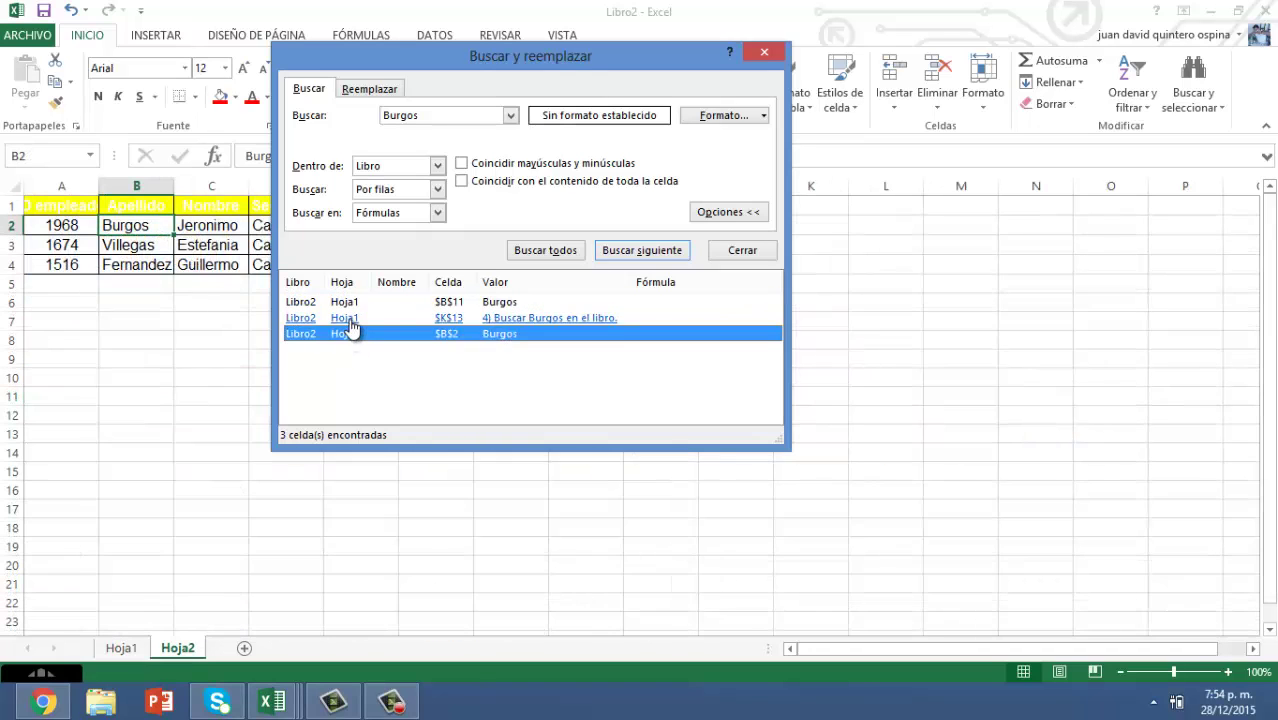
pyautogui.click(343, 318)
pyautogui.click(343, 302)
pyautogui.click(343, 318)
pyautogui.click(345, 334)
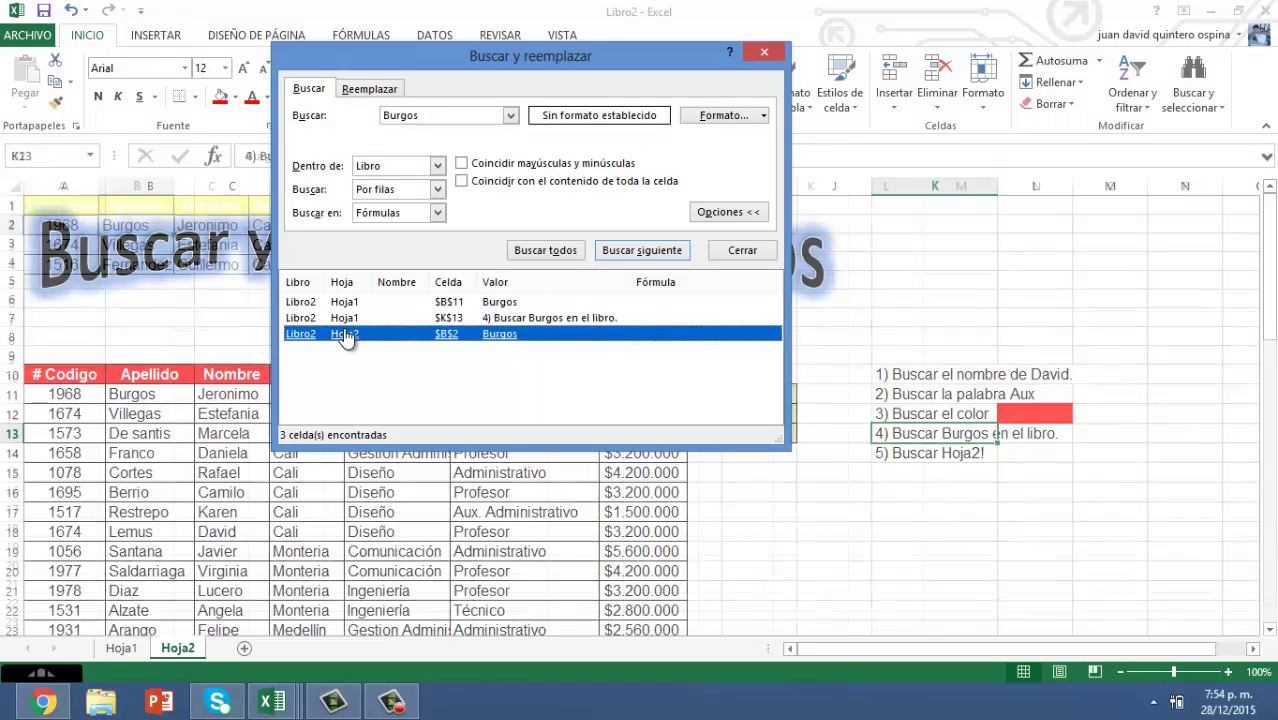
pyautogui.click(346, 302)
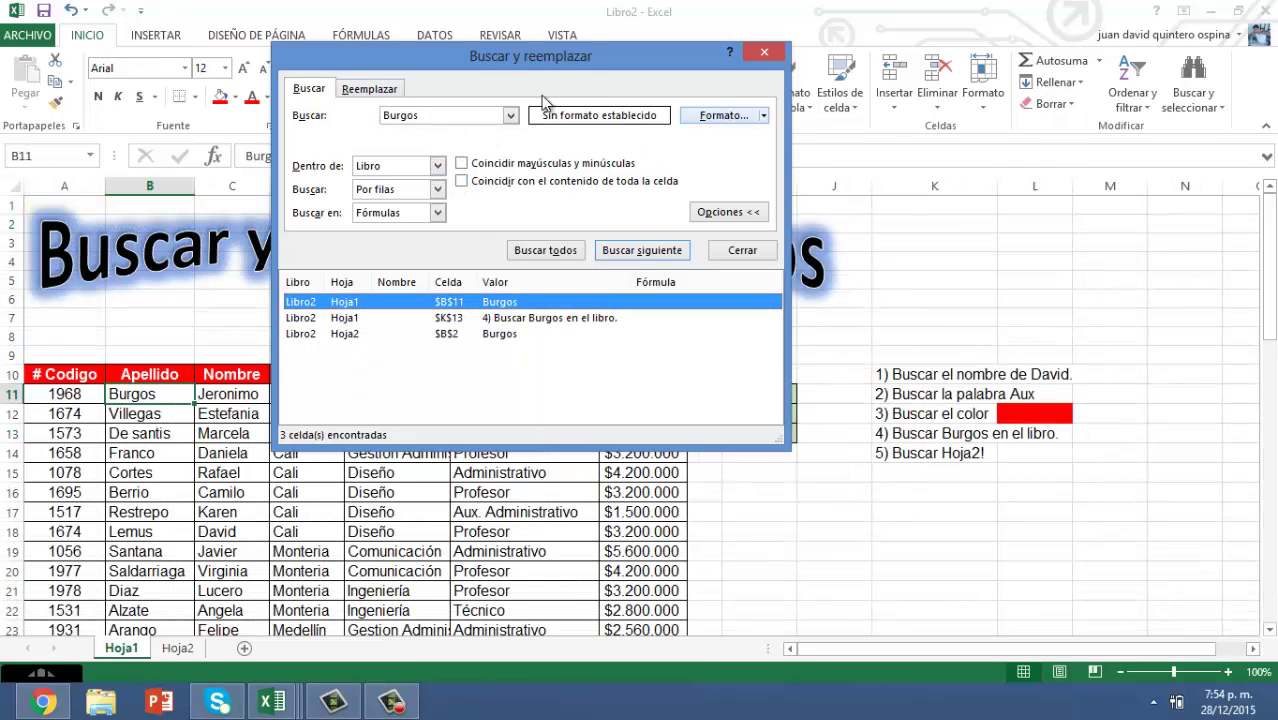
pyautogui.click(728, 212)
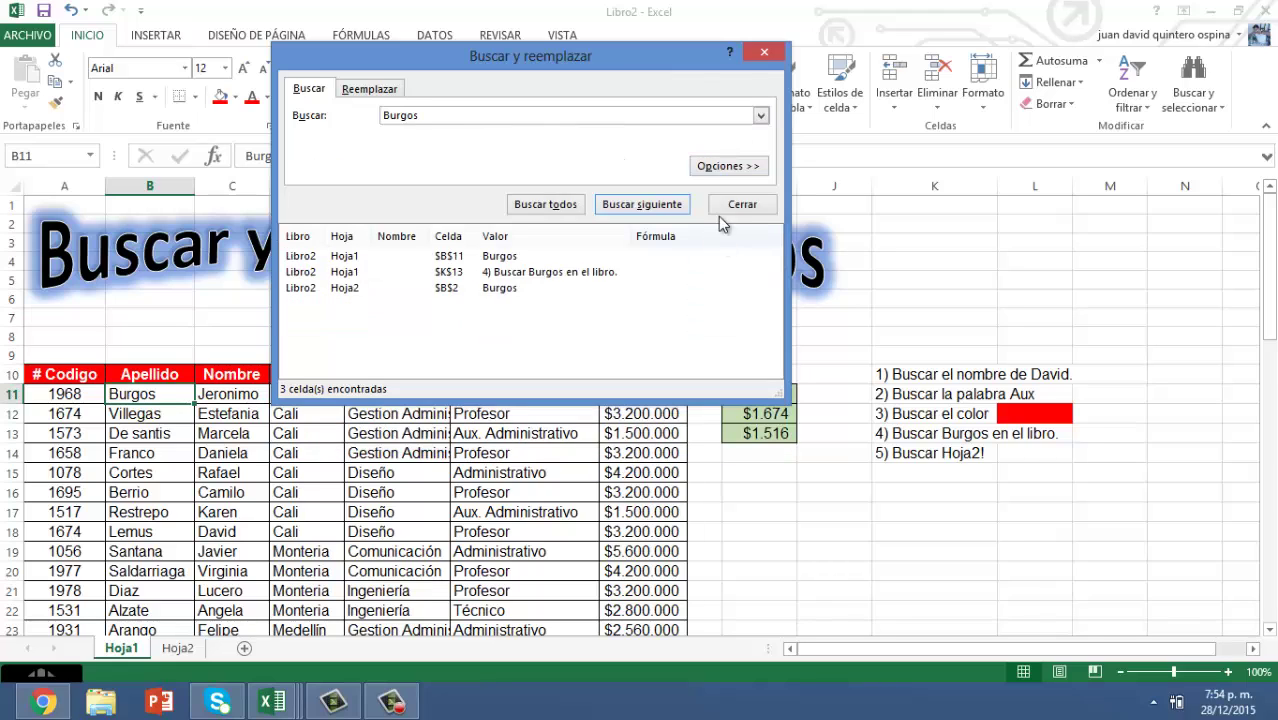
# Reopen Buscar with an empty search term and move the dialog off the table.
pyautogui.click(722, 208)
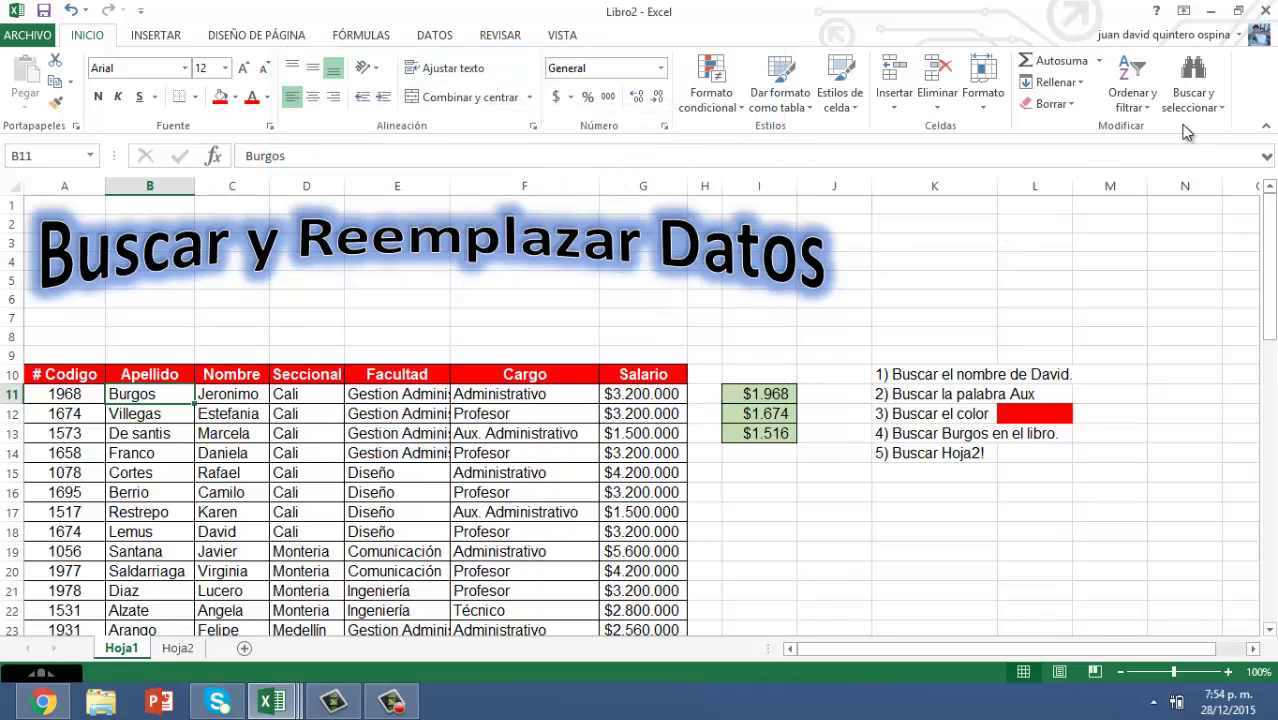
pyautogui.click(1193, 95)
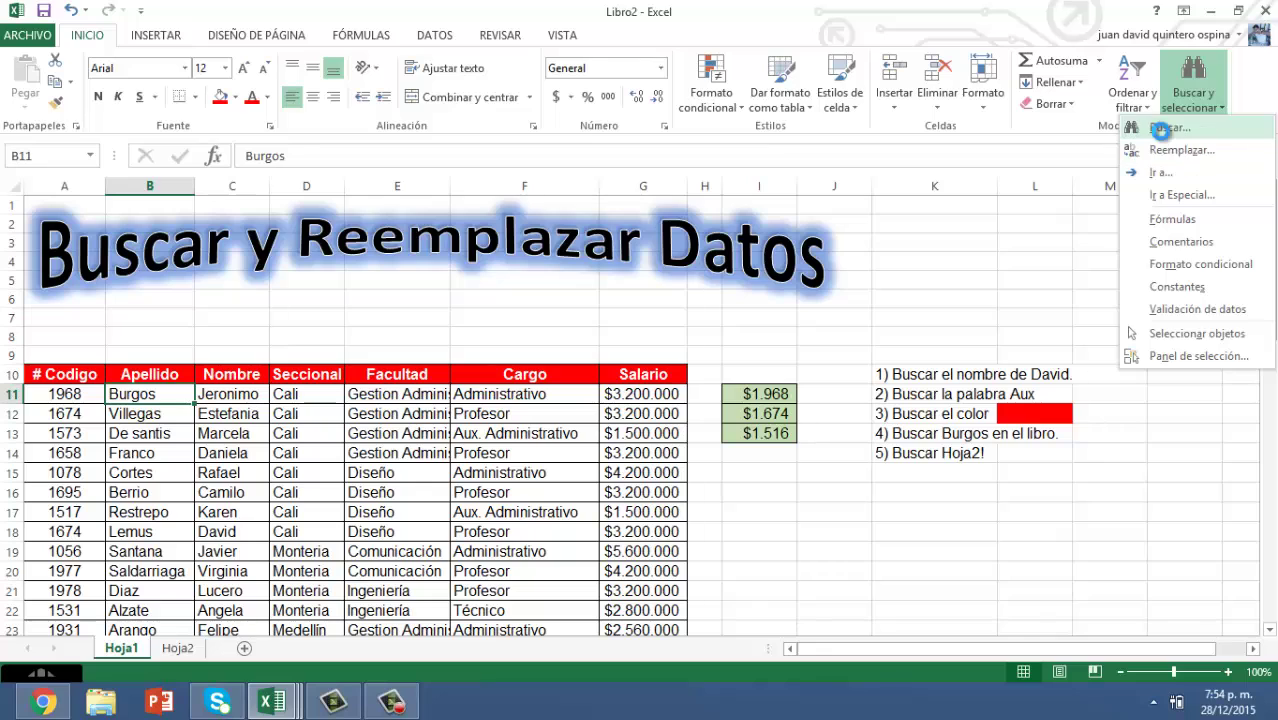
pyautogui.click(1160, 131)
pyautogui.moveTo(325, 170); pyautogui.dragTo(103, 164)
pyautogui.press('BackSpace')
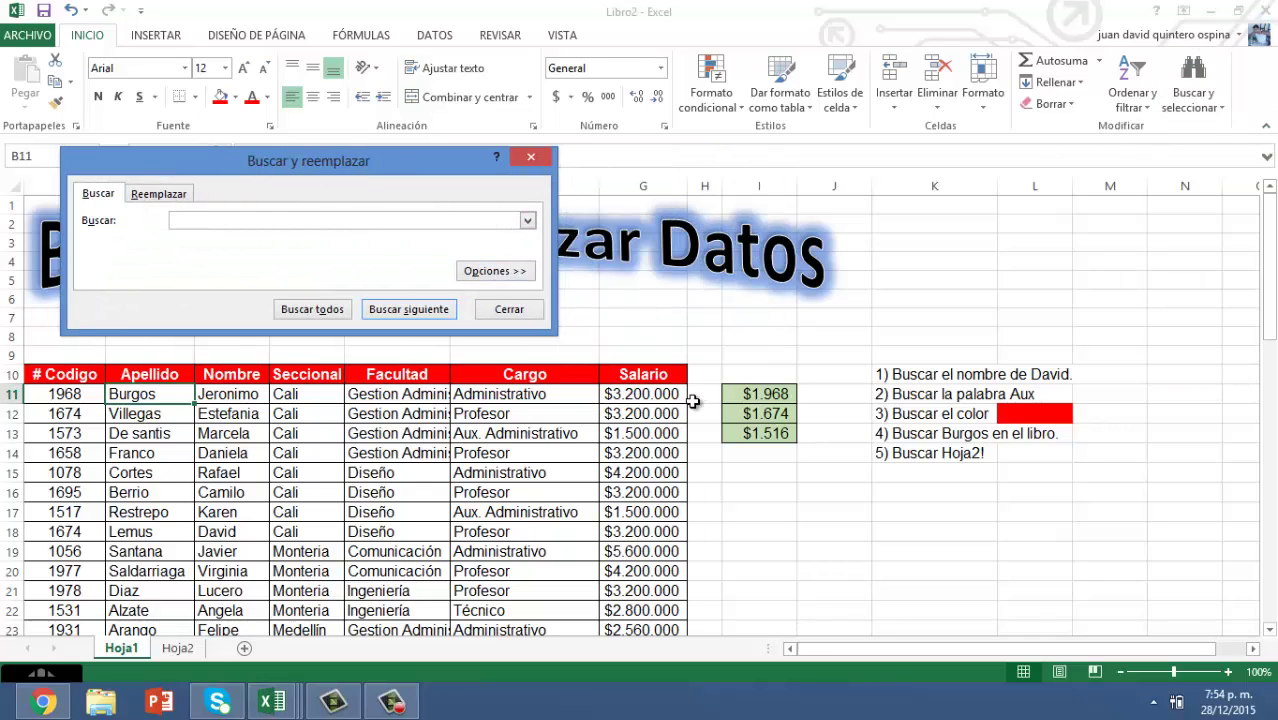
pyautogui.moveTo(390, 175); pyautogui.dragTo(369, 260)
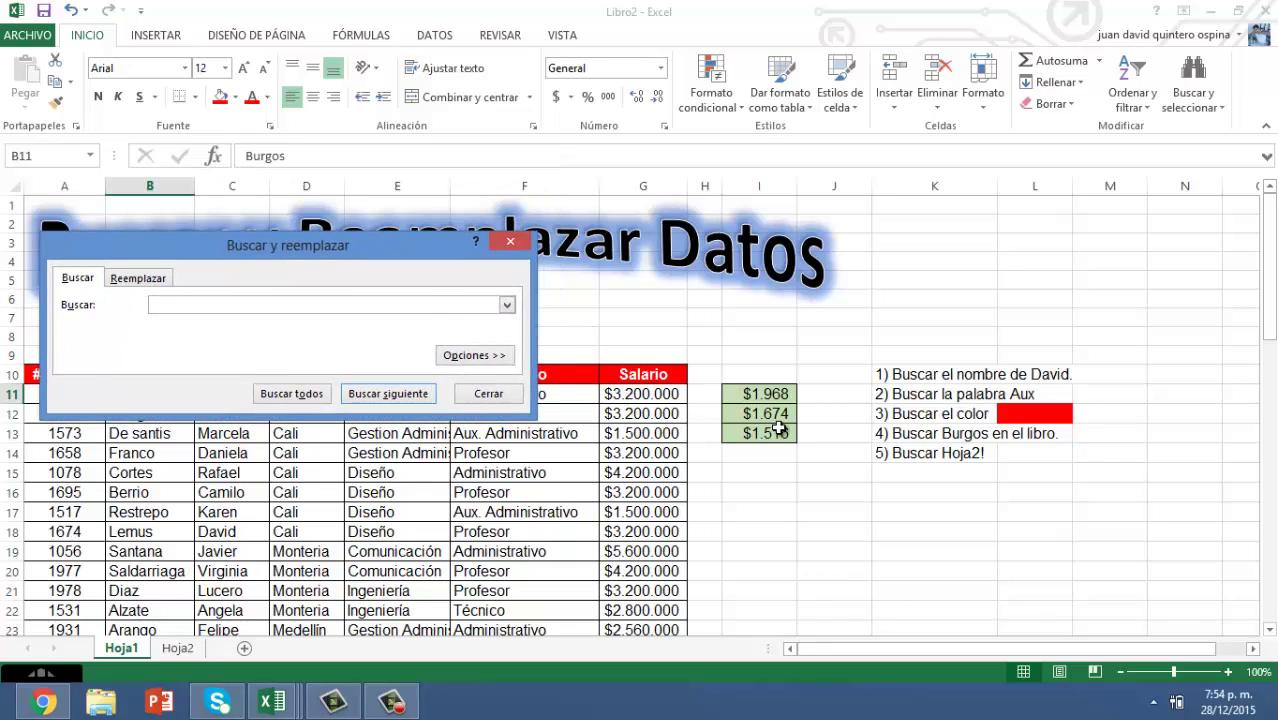
# Check that the green salary cells I11 and I12 hold formulas referencing Hoja2.
pyautogui.click(762, 393)
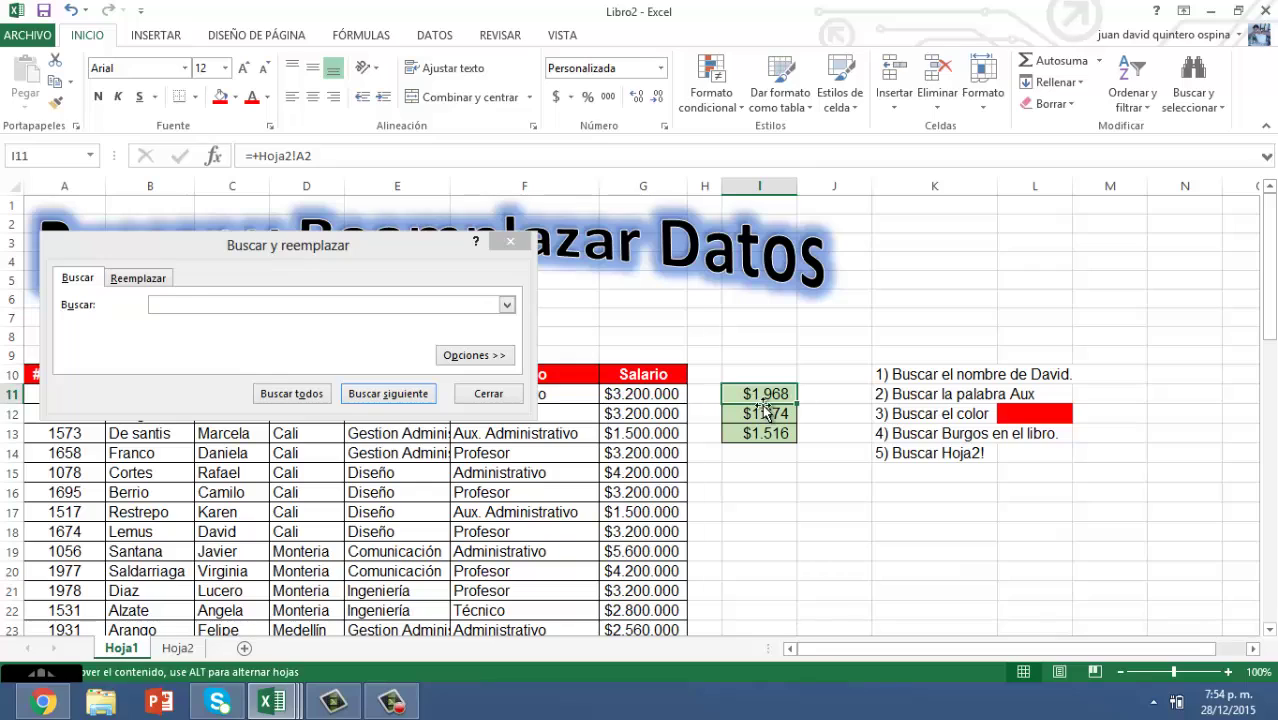
pyautogui.click(757, 410)
pyautogui.click(752, 392)
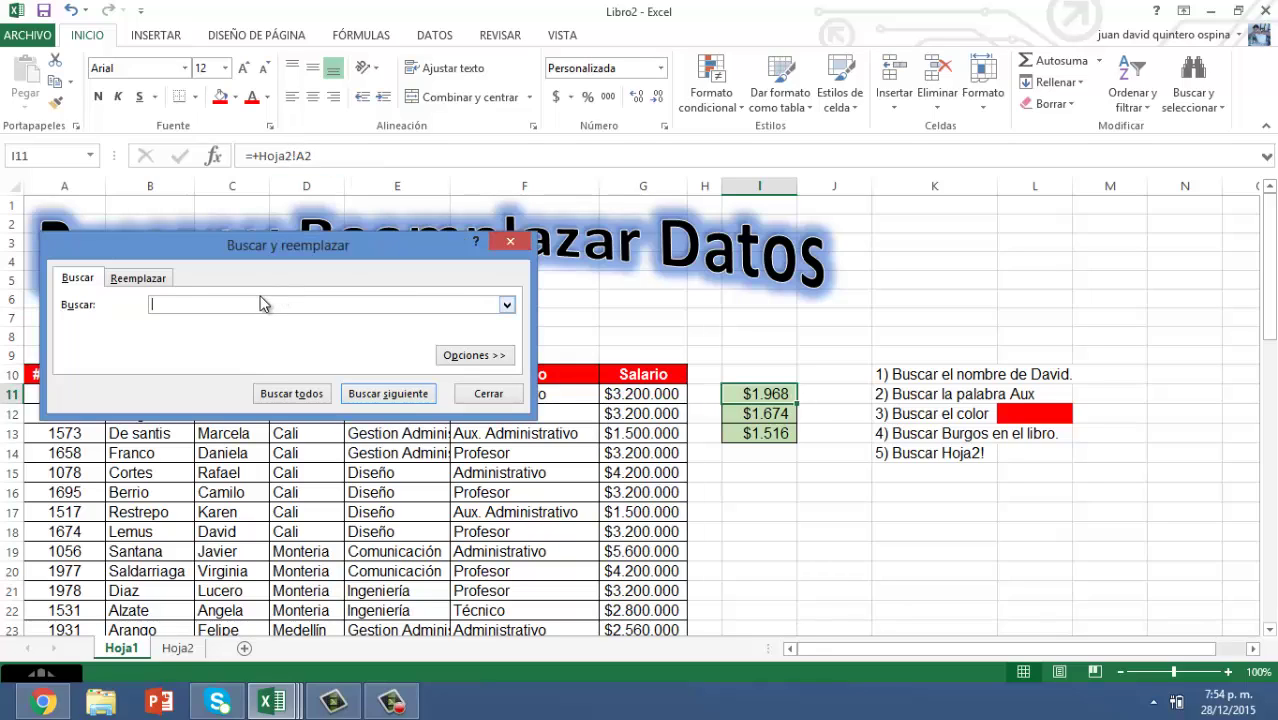
# Search for Hoja2!A2, finding only $I$11 (=+Hoja2!A2), then close the dialog.
pyautogui.click(720, 470)
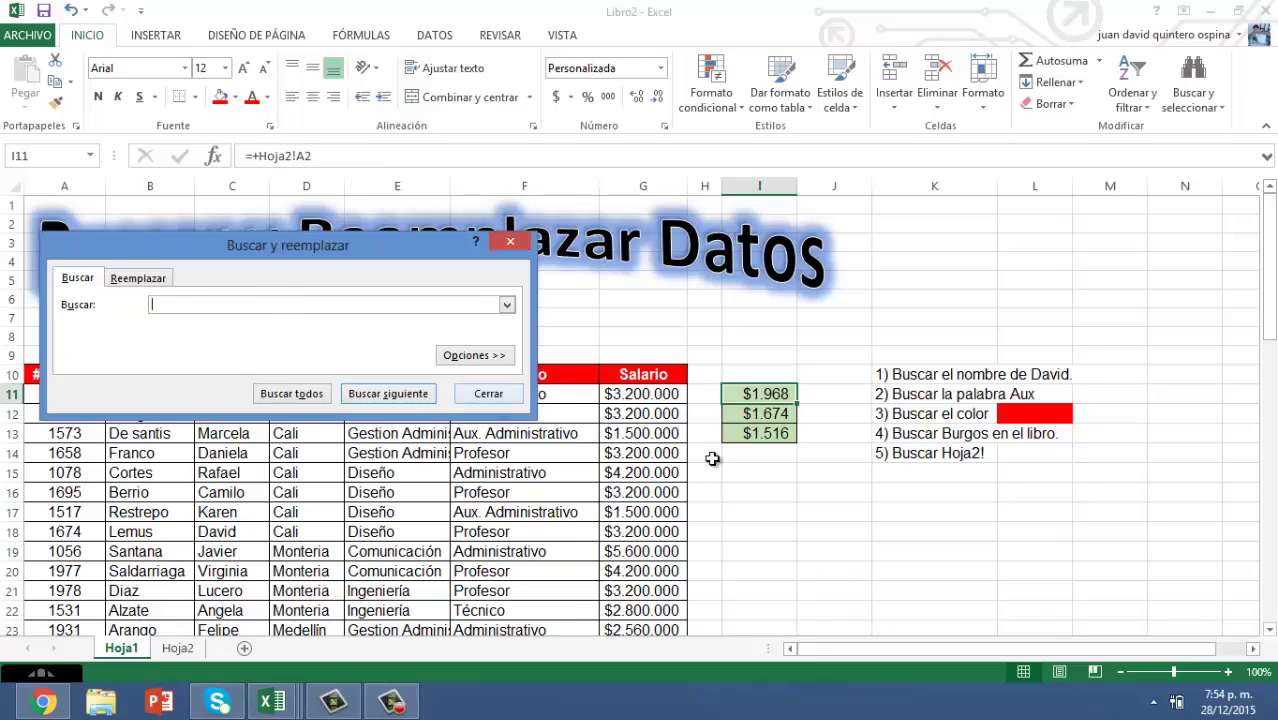
pyautogui.click(328, 510)
pyautogui.click(155, 303)
pyautogui.write('Hoja2!A2')
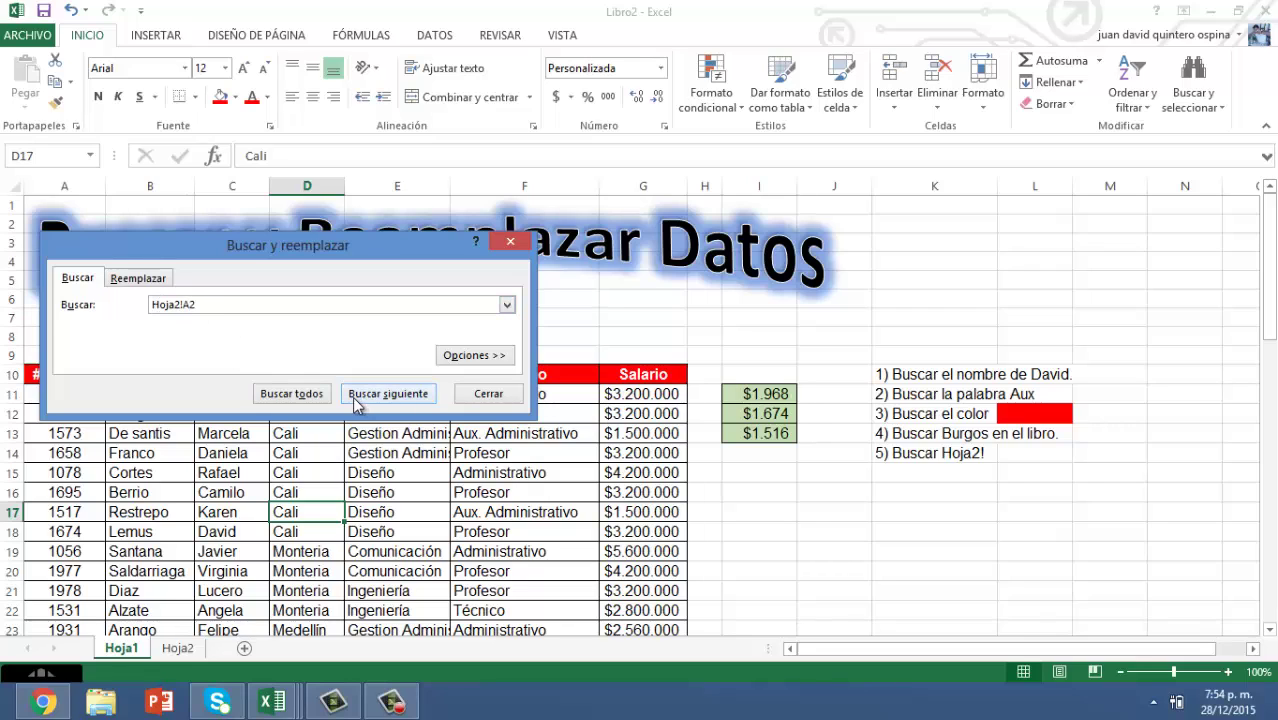
pyautogui.click(383, 400)
pyautogui.click(318, 400)
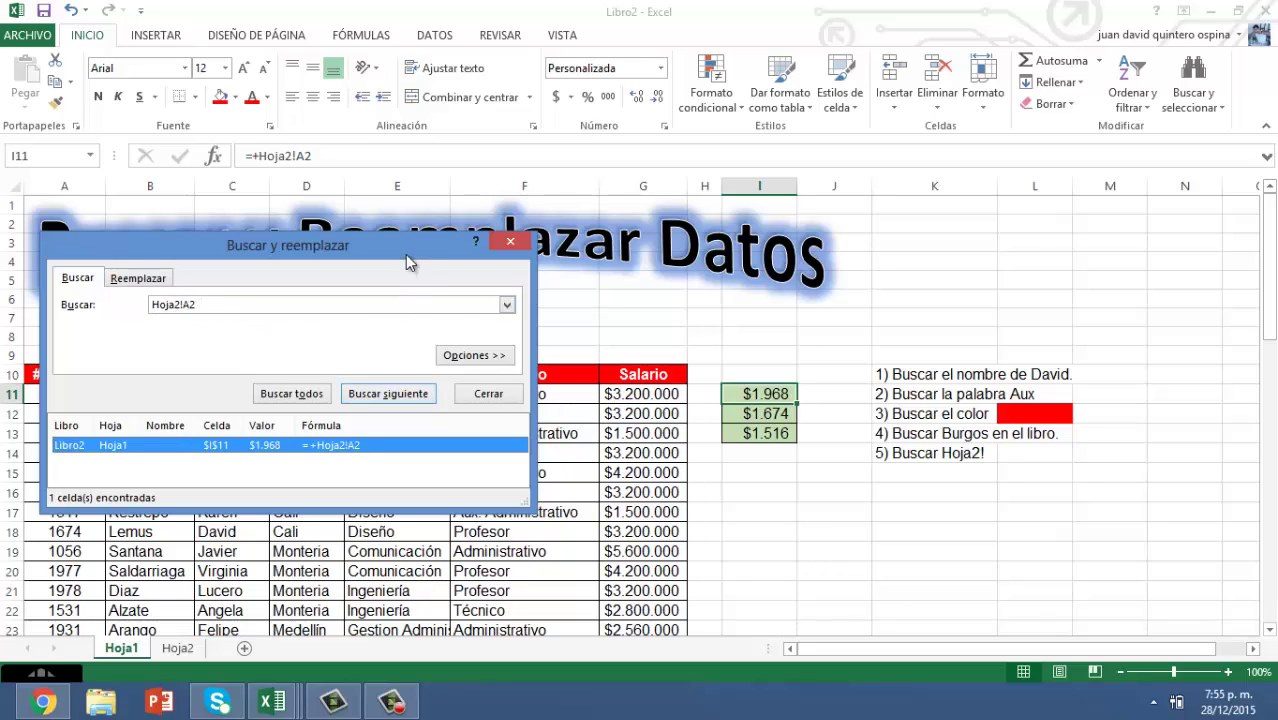
pyautogui.click(487, 392)
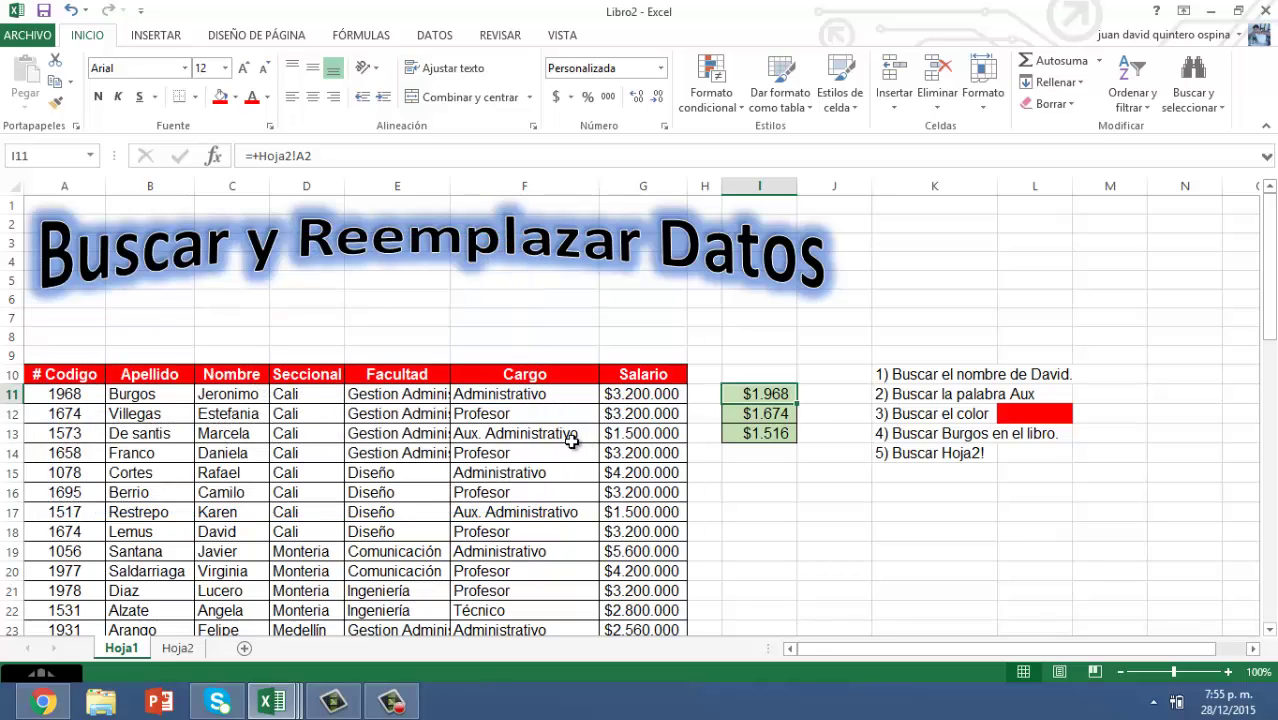